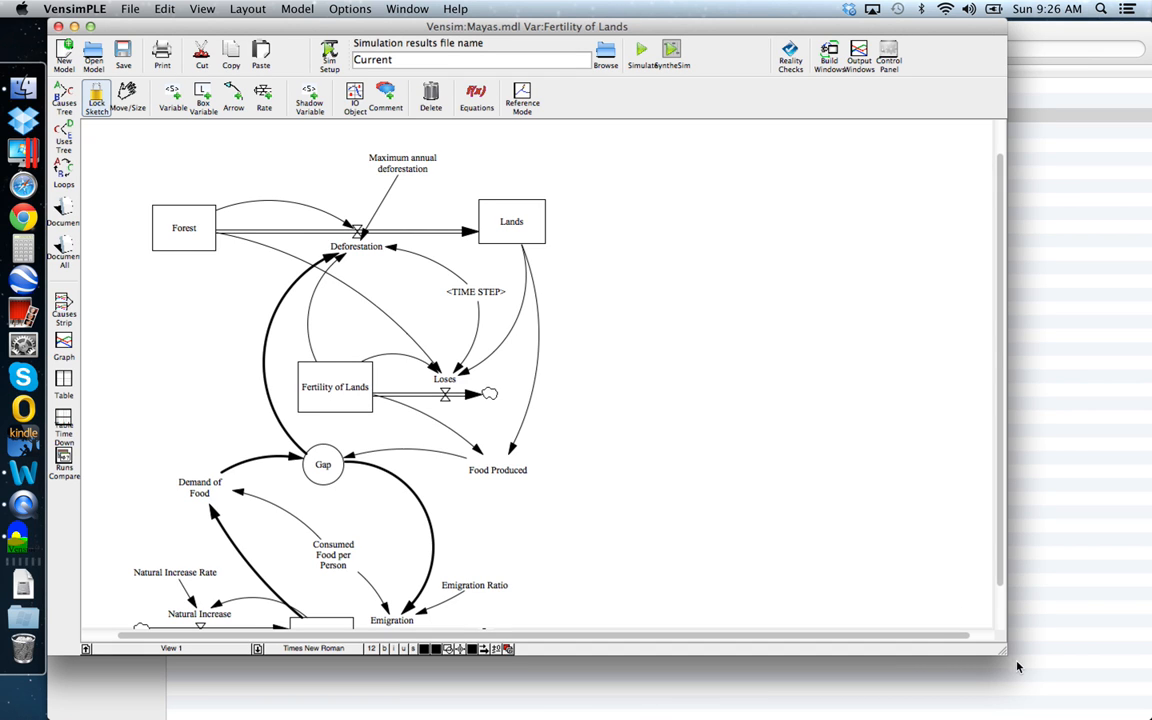
Enlarge the Mayas model window until the whole stock-and-flow diagram fits, including the Population section.
left_click_drag(1003, 648, 1127, 712)
left_click_drag(1045, 698, 926, 706)
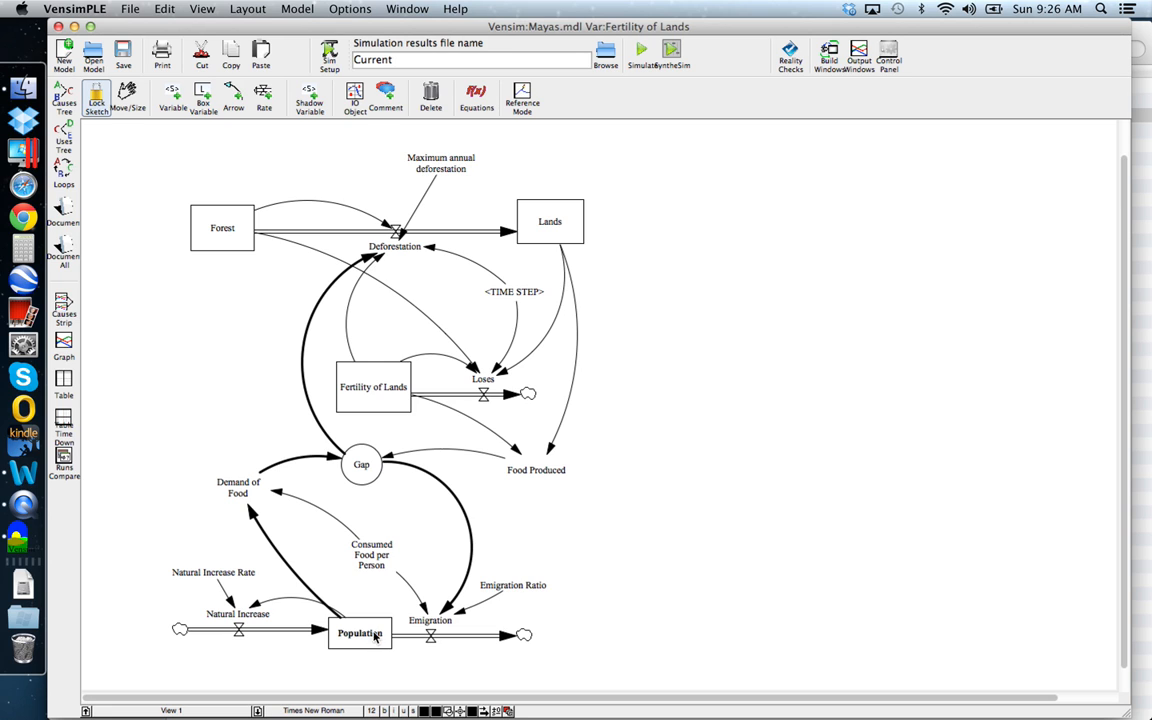
Review the Population level's equation, initial value, units and comment in the equation editor, and close it.
mouse_move(368, 634)
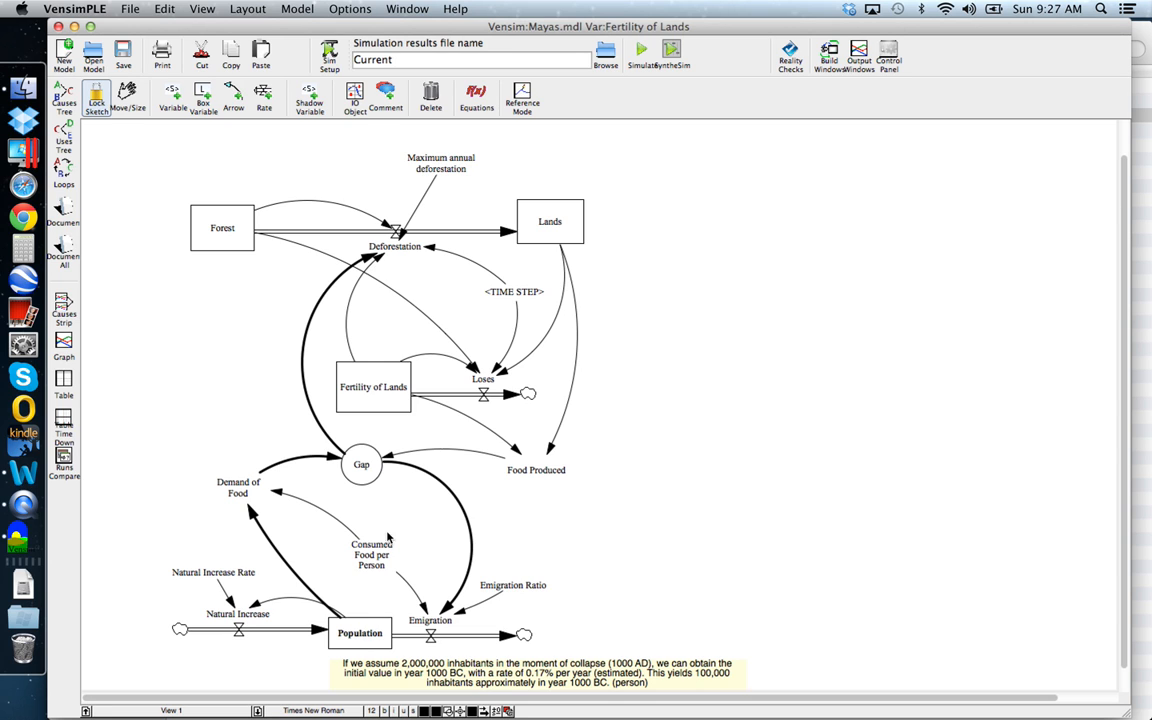
left_click(476, 95)
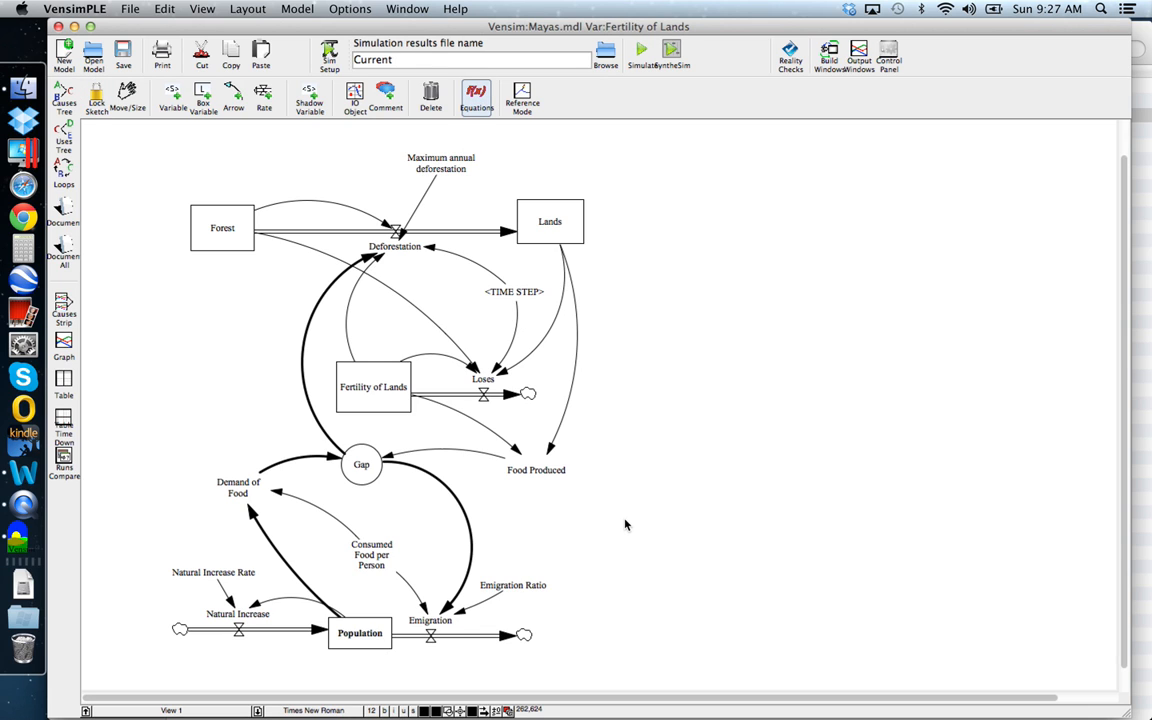
left_click(360, 632)
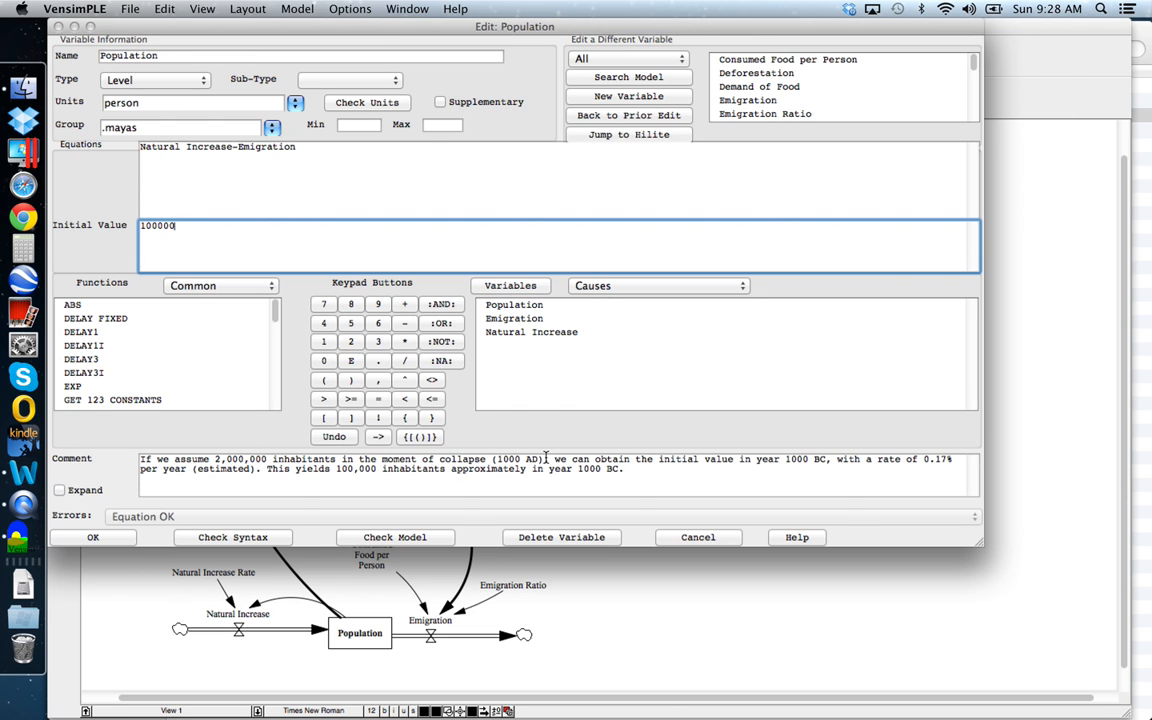
left_click(124, 540)
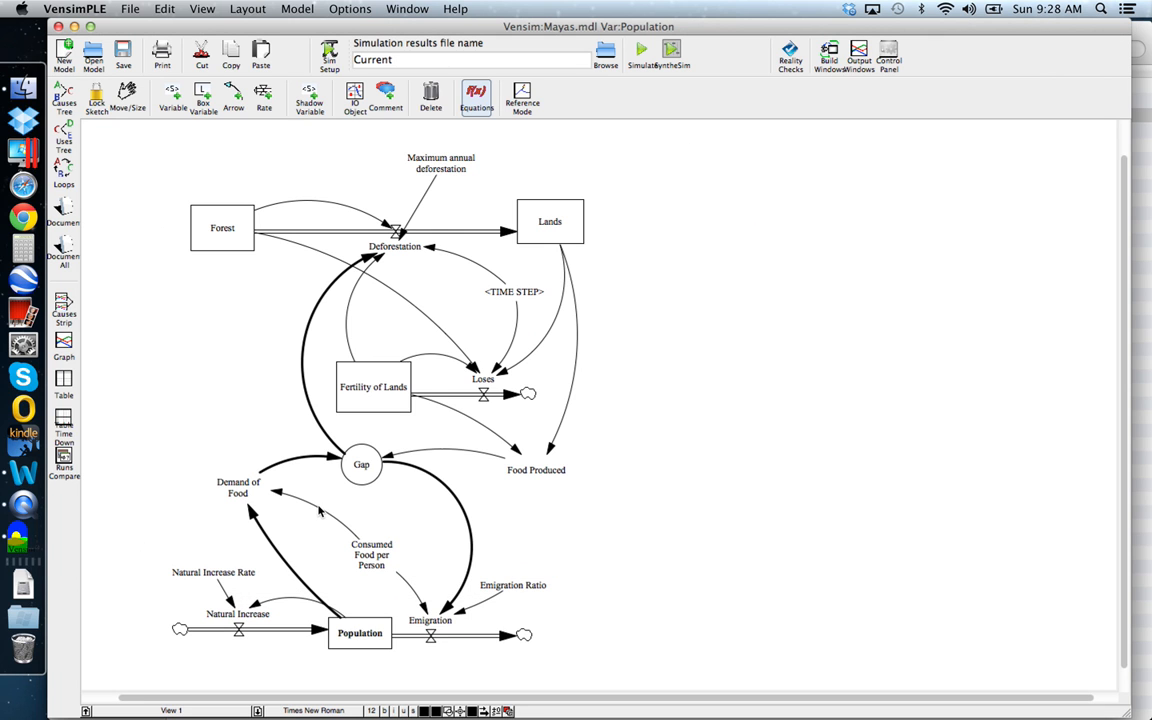
Review the equations, units and comments of Natural Increase and its Natural Increase Rate constant.
left_click(238, 612)
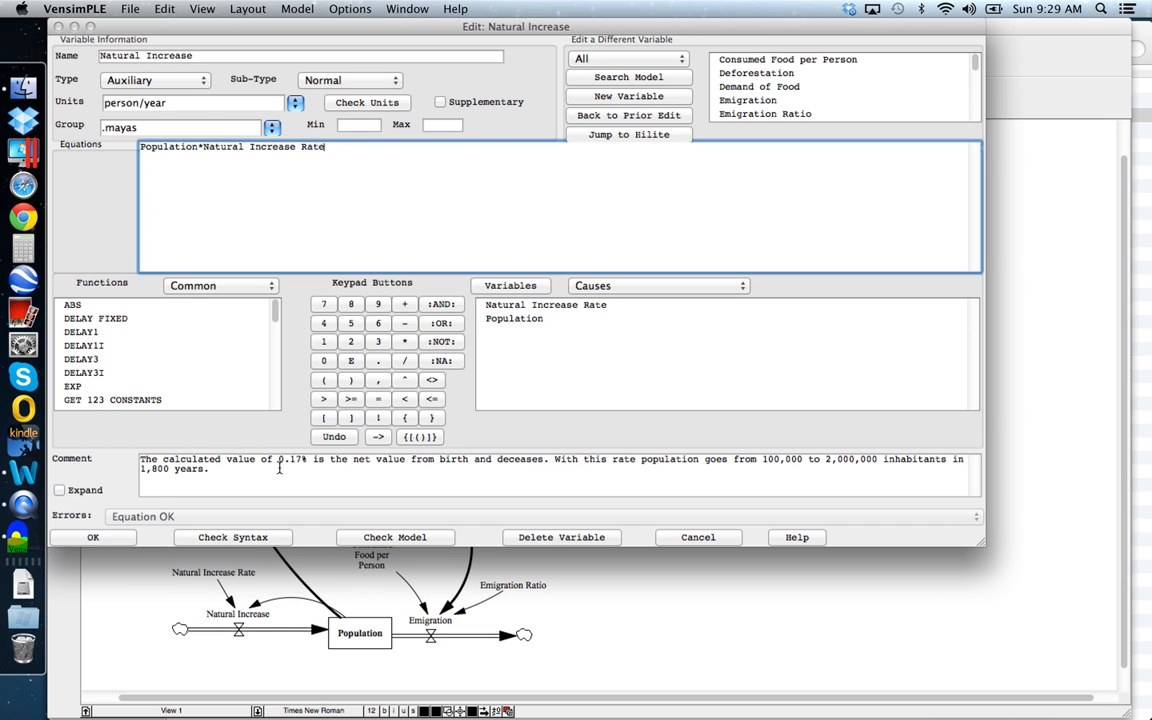
left_click(116, 539)
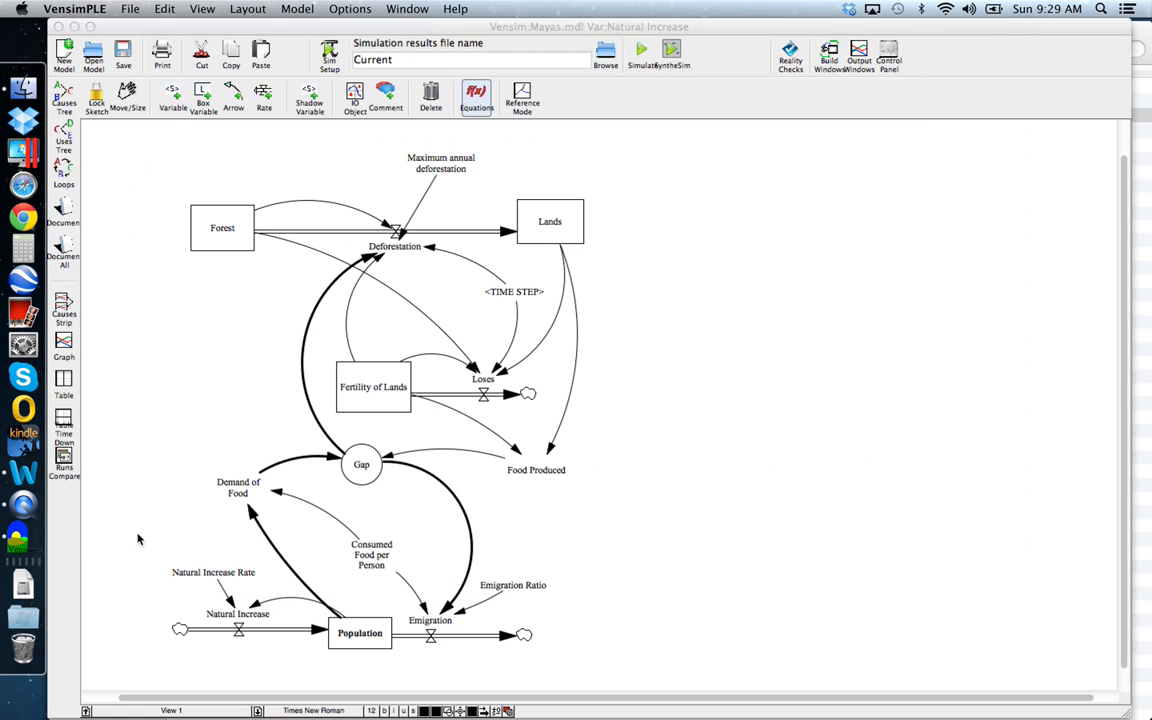
left_click(202, 578)
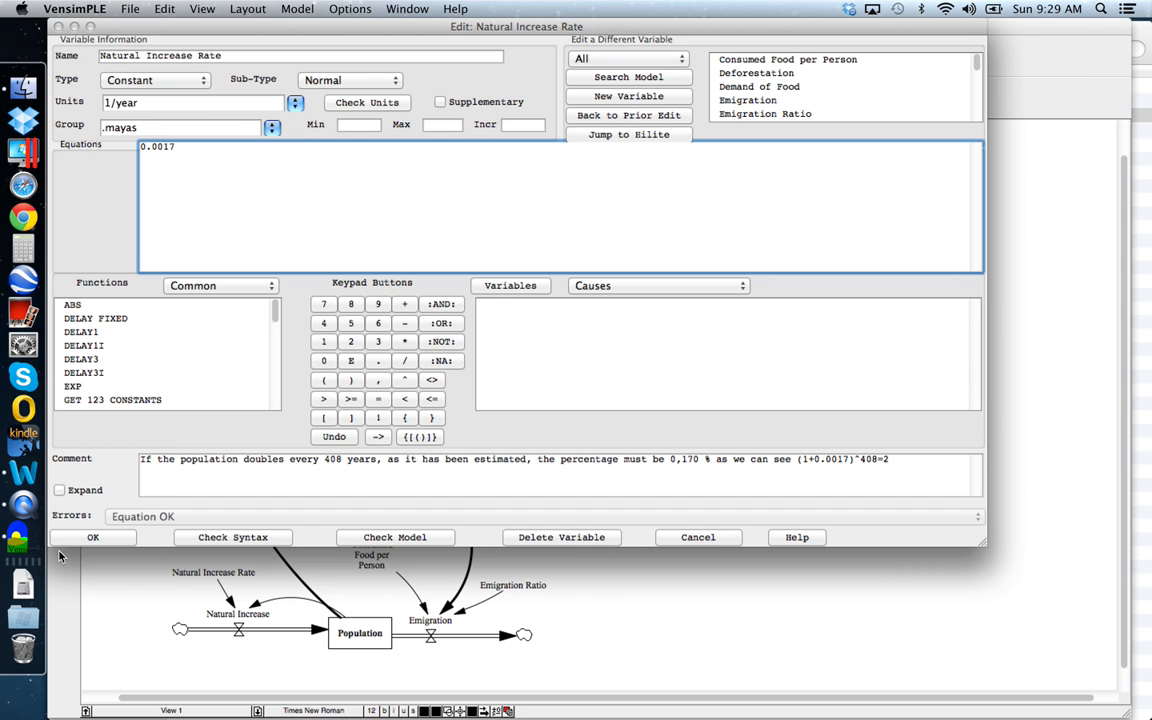
left_click(91, 538)
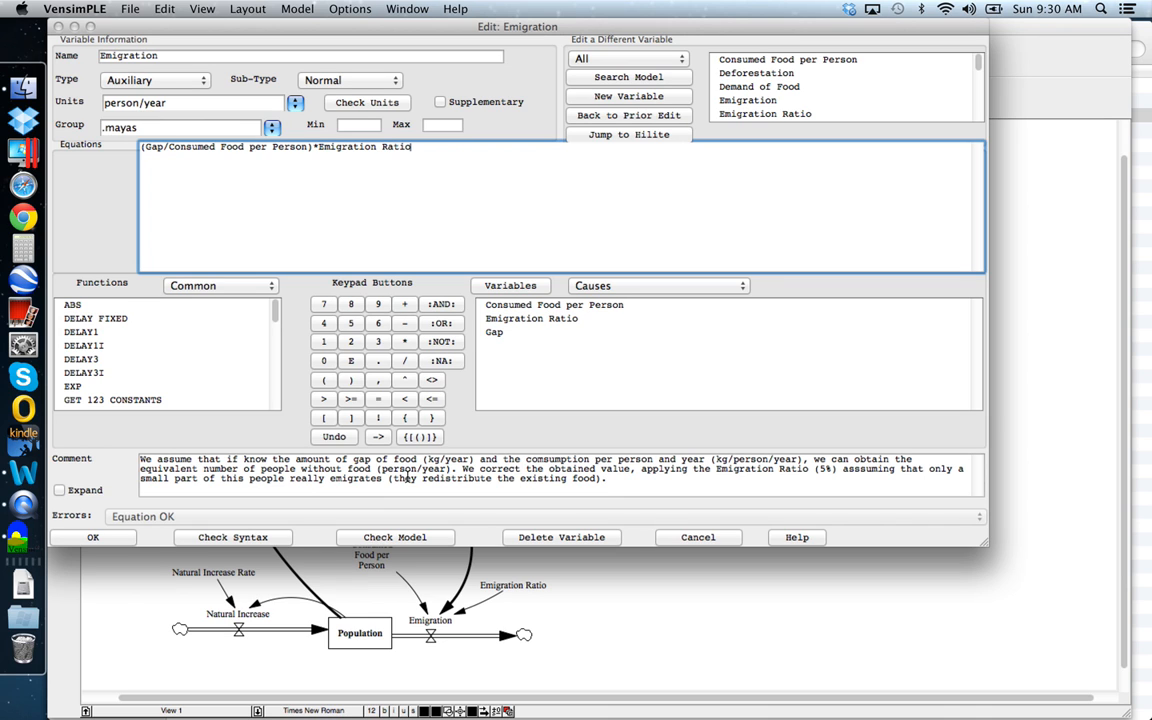
Review the equations and comments of Emigration and the Emigration Ratio constant, and close the editor.
left_click(95, 537)
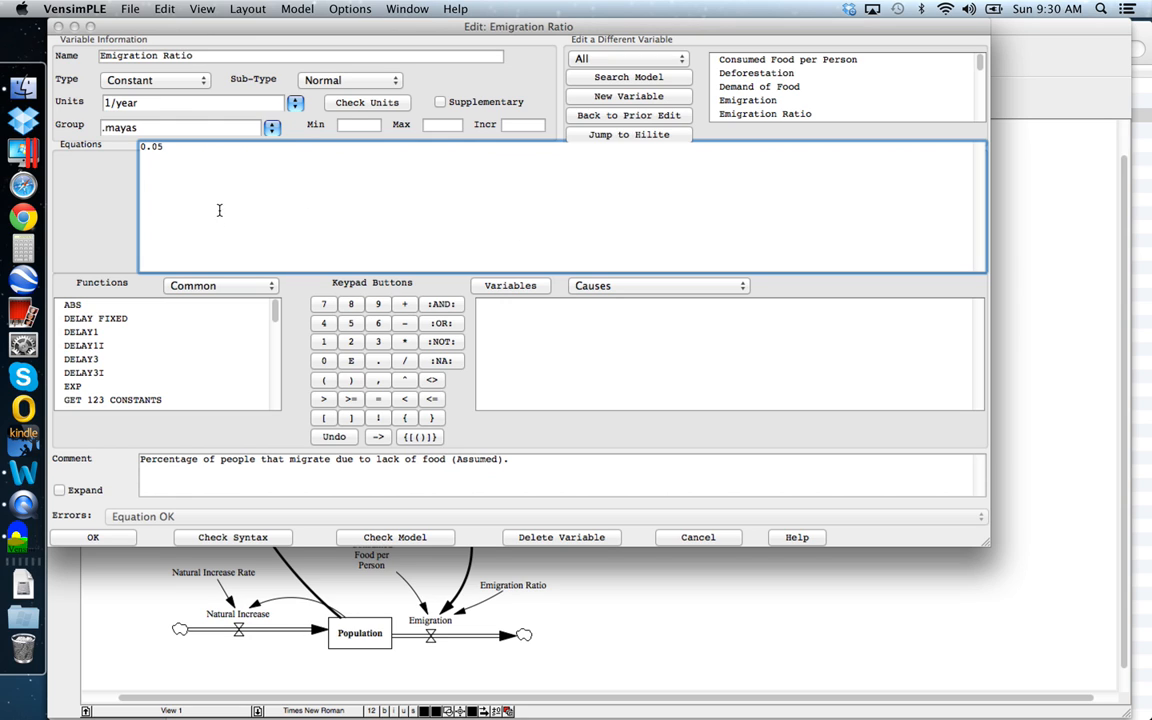
left_click(108, 540)
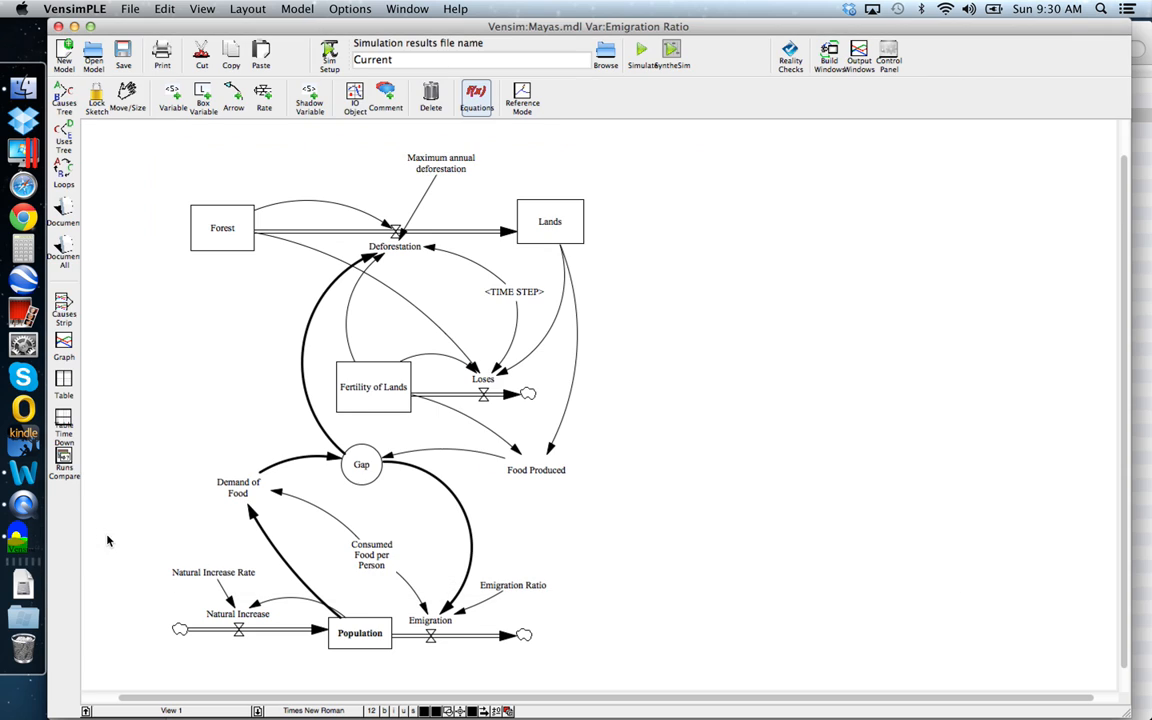
Review the equations and units of Consumed Food per Person and Demand of Food.
left_click(368, 556)
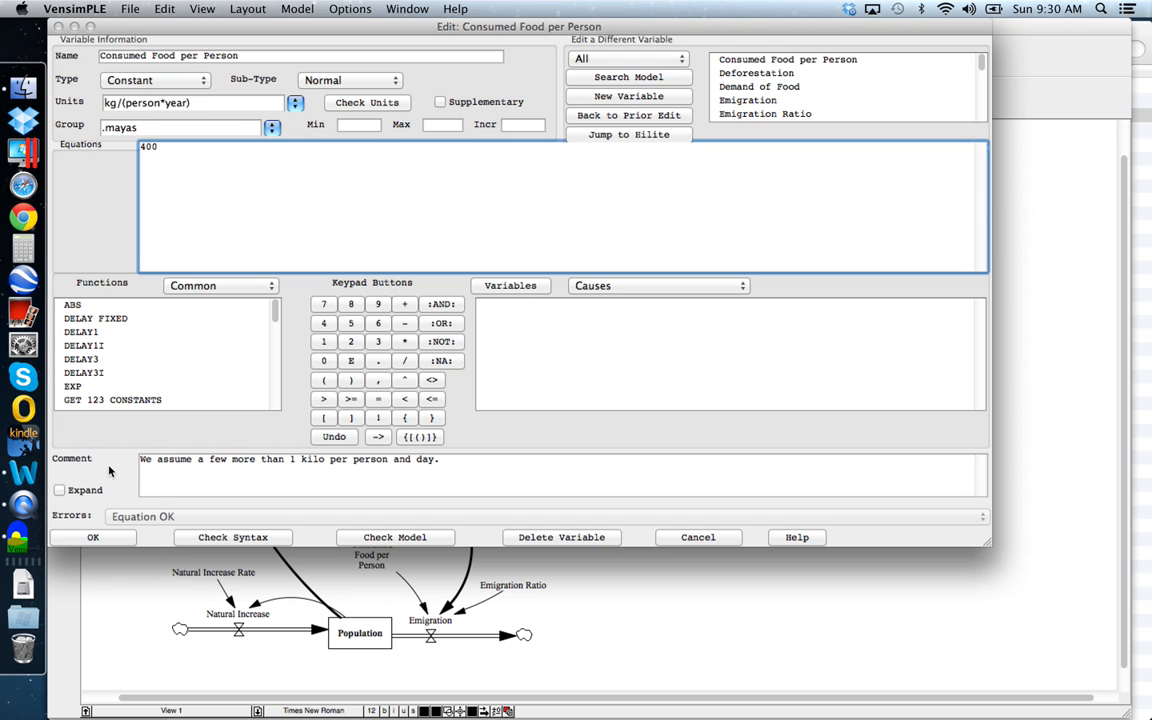
left_click(85, 537)
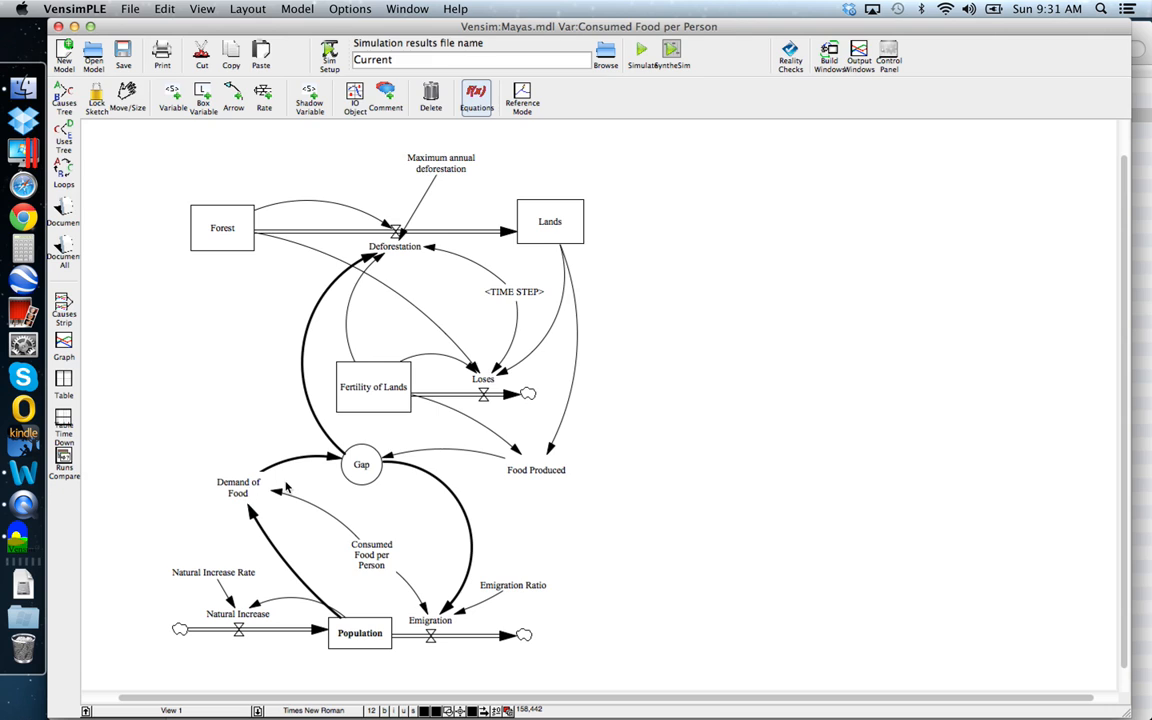
left_click(245, 487)
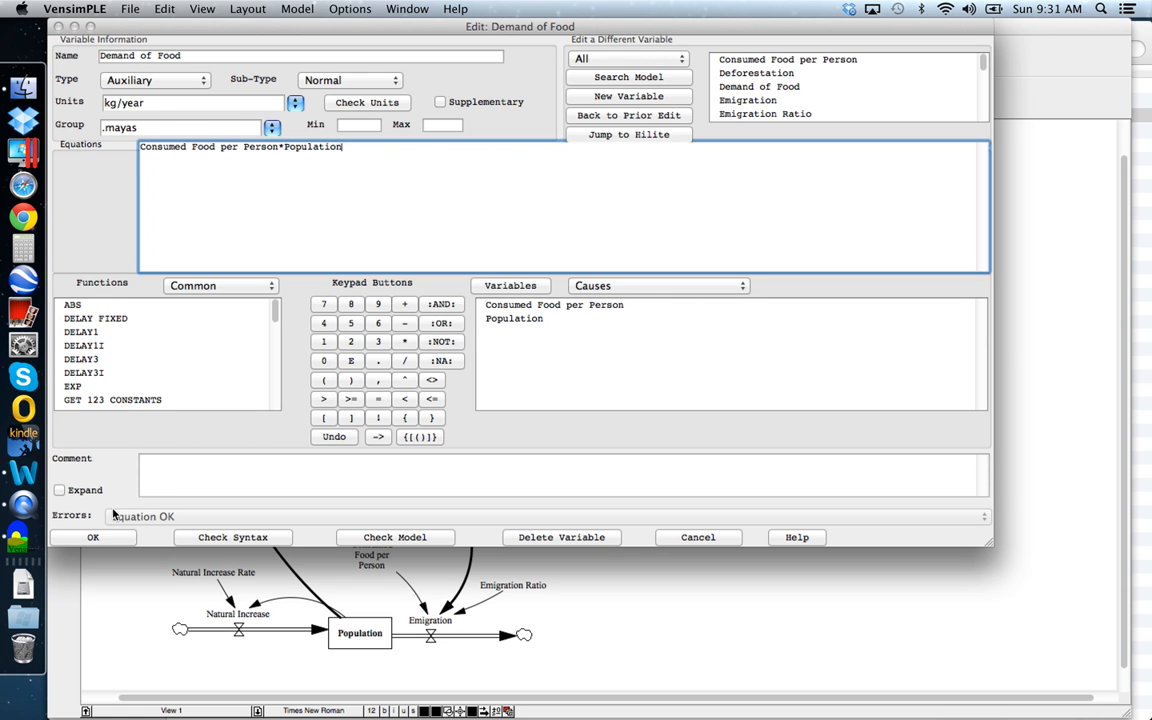
left_click(110, 538)
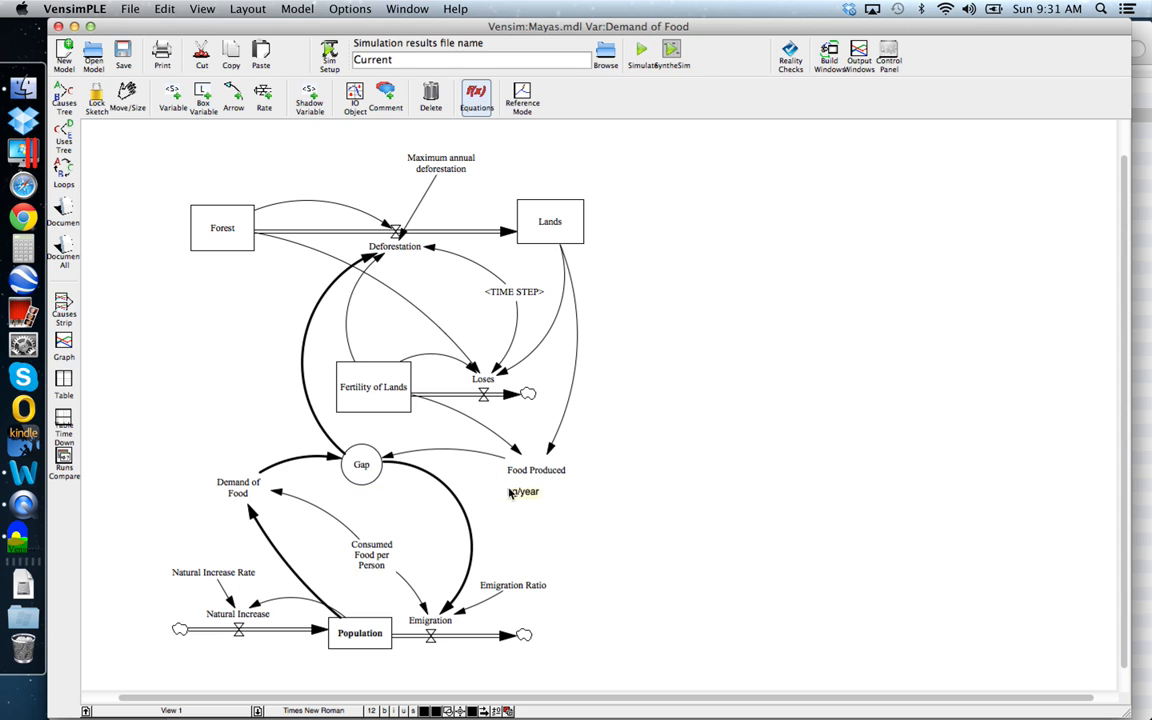
Review the equations, initial values and comments of the Forest and Lands levels.
left_click(218, 232)
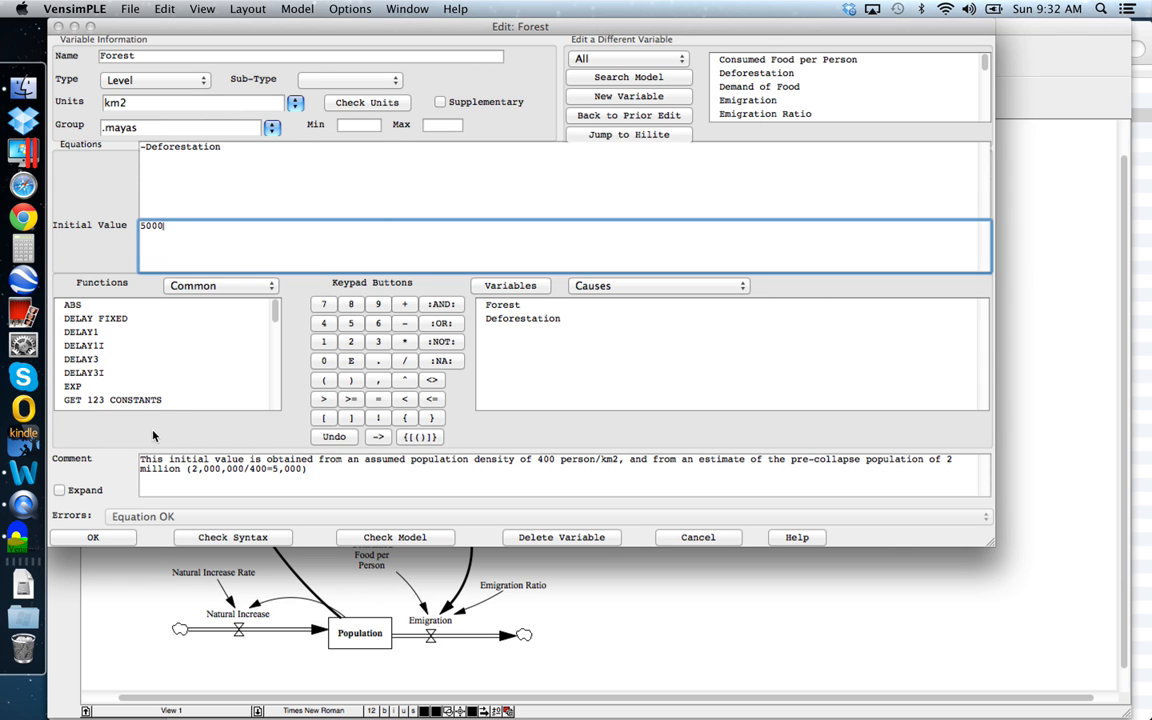
left_click(103, 537)
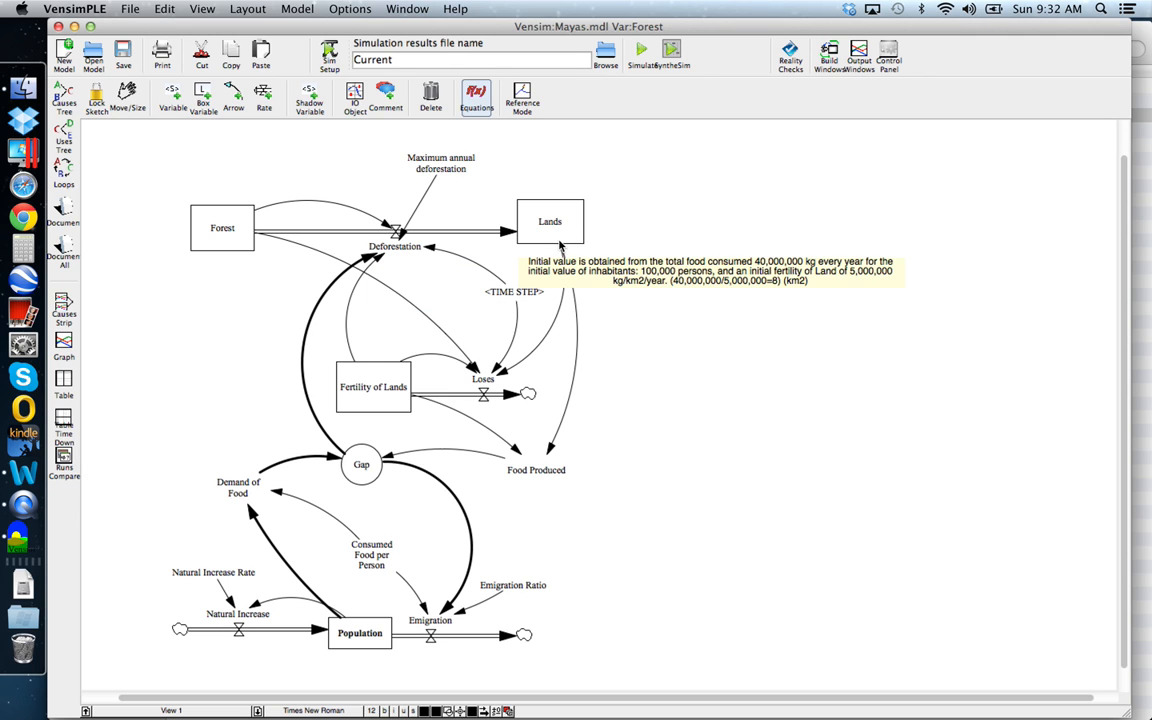
mouse_move(550, 227)
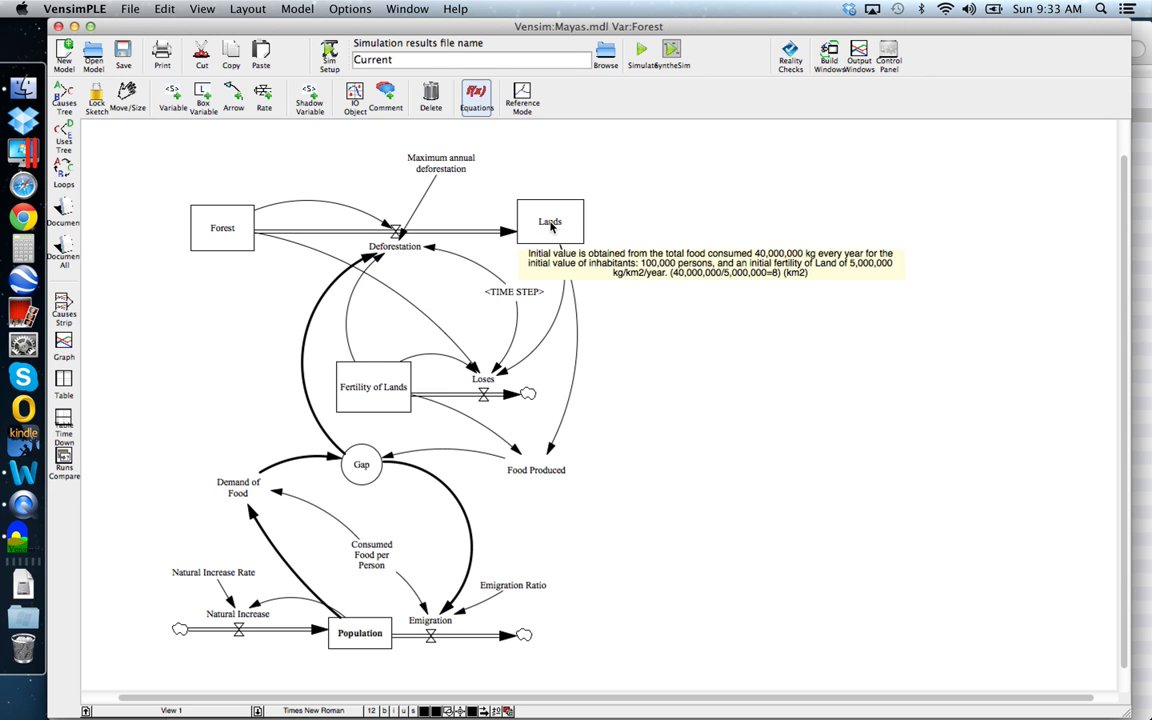
left_click(550, 227)
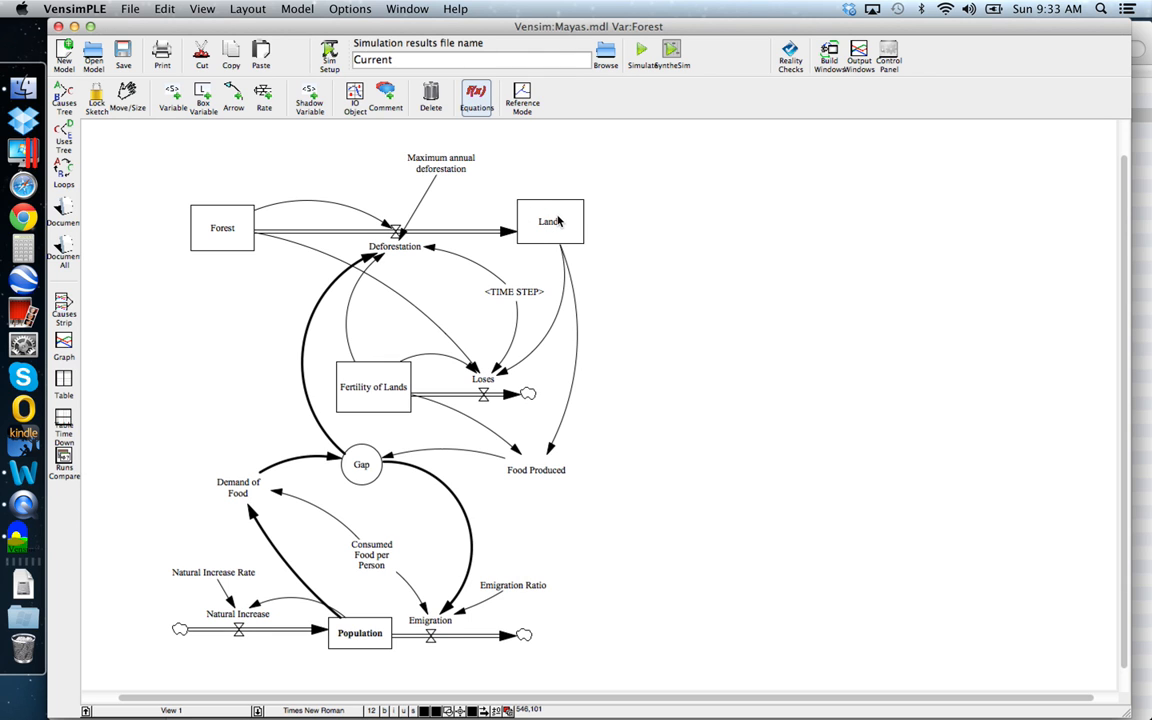
left_click(555, 220)
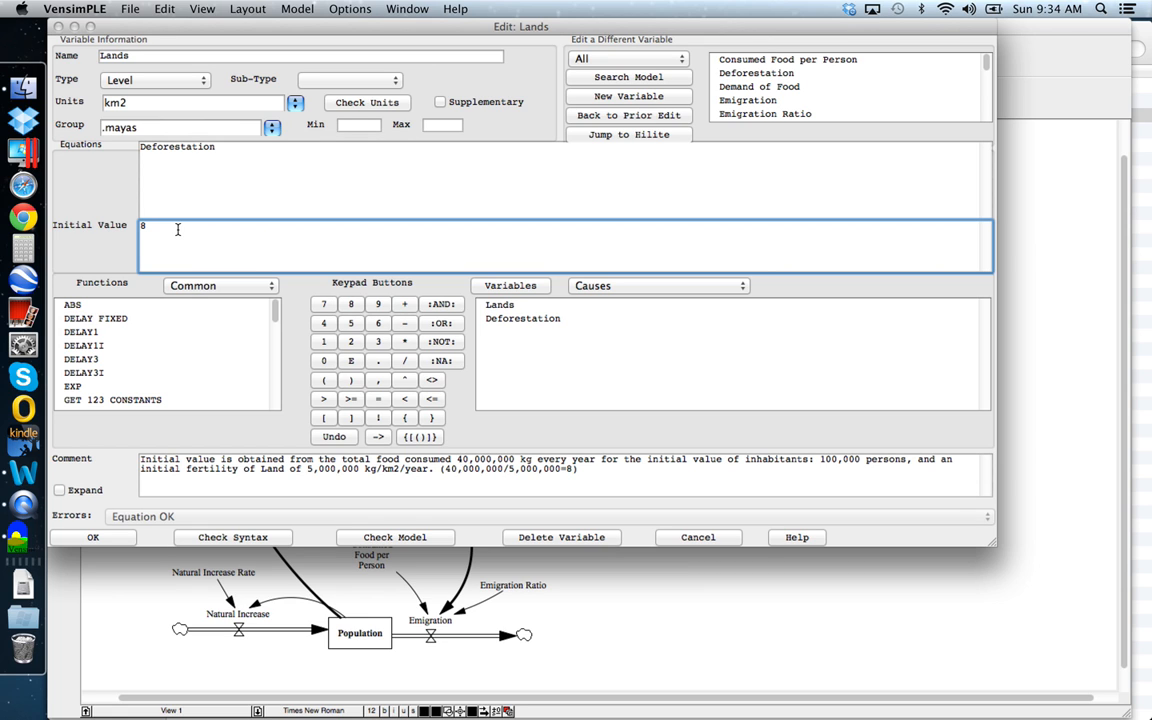
left_click(93, 537)
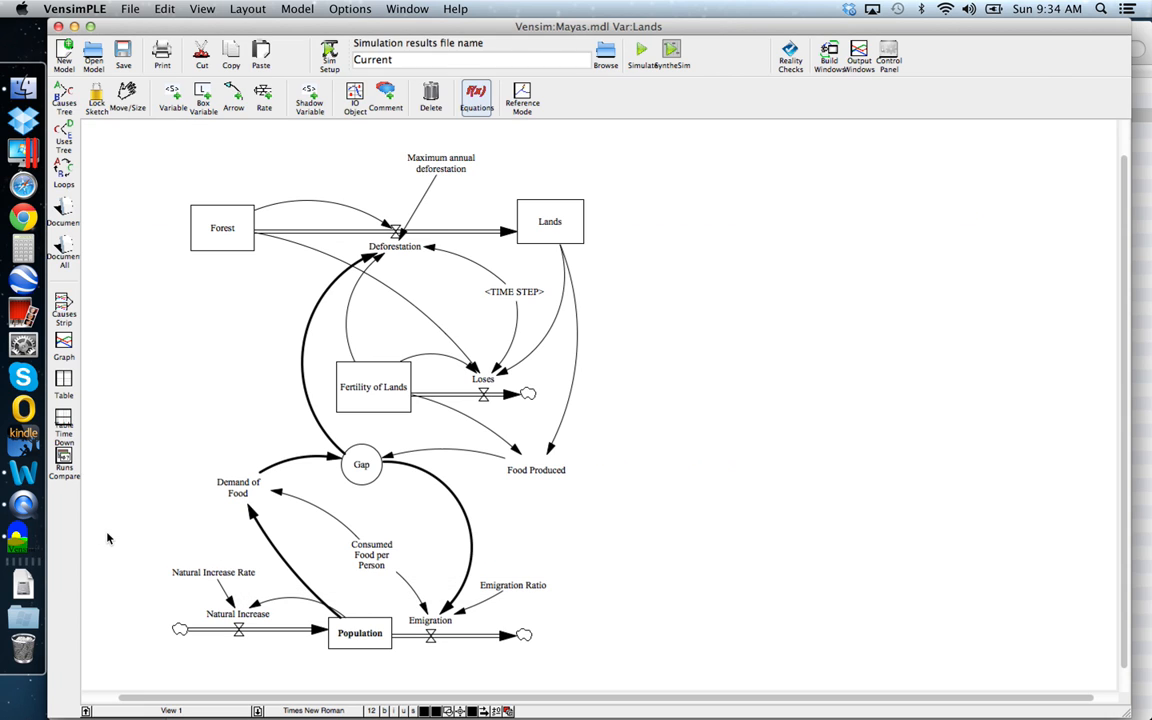
Examine the Deforestation rate's equation and its comment on the MIN, MAX and TIME STEP terms.
left_click(398, 248)
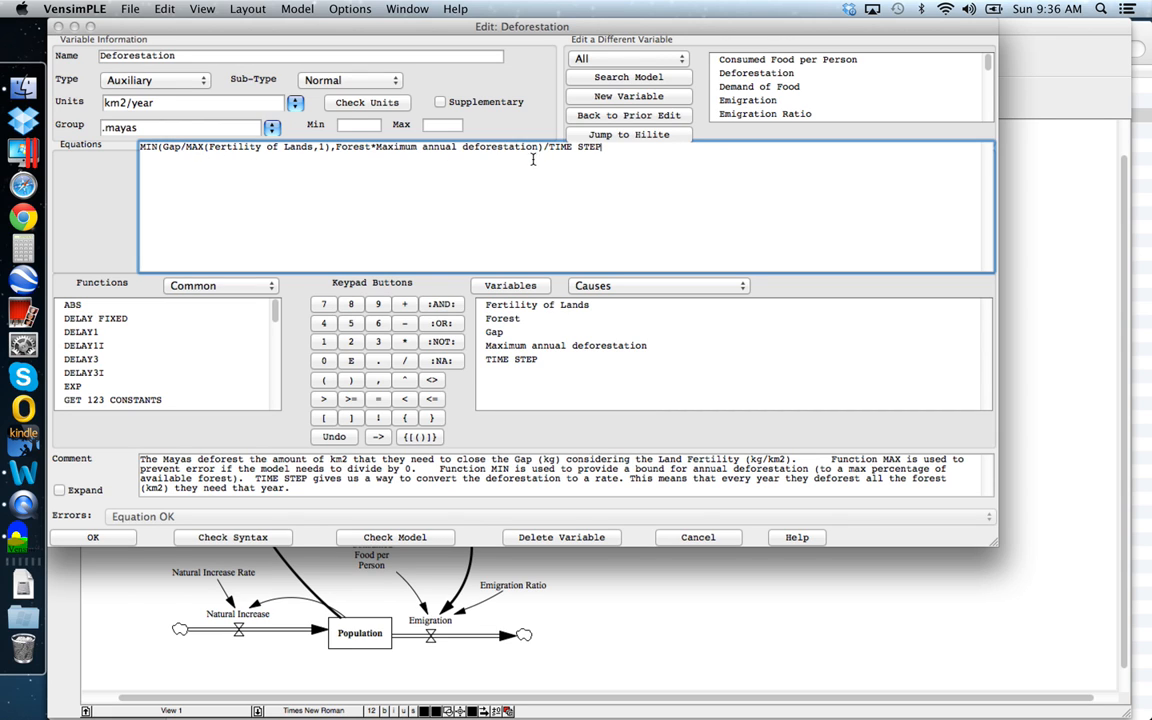
left_click(207, 148)
left_click(95, 537)
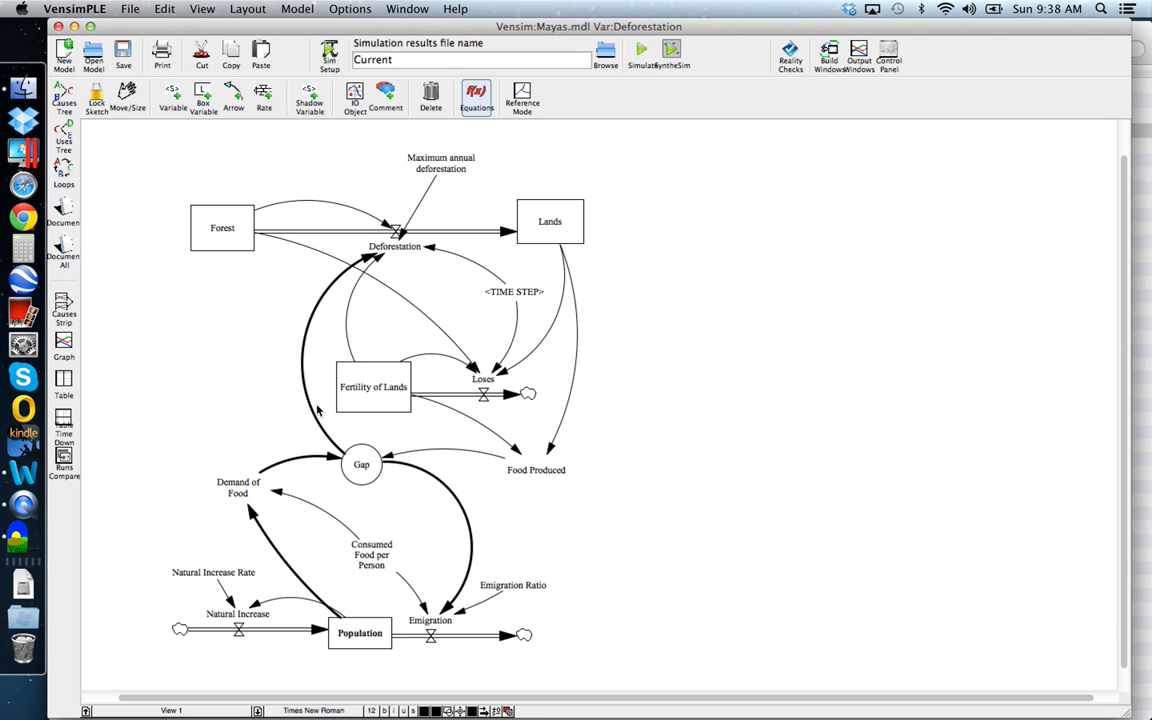
Review the value, units and comment of the Maximum annual deforestation constant.
left_click(435, 162)
left_click(447, 170)
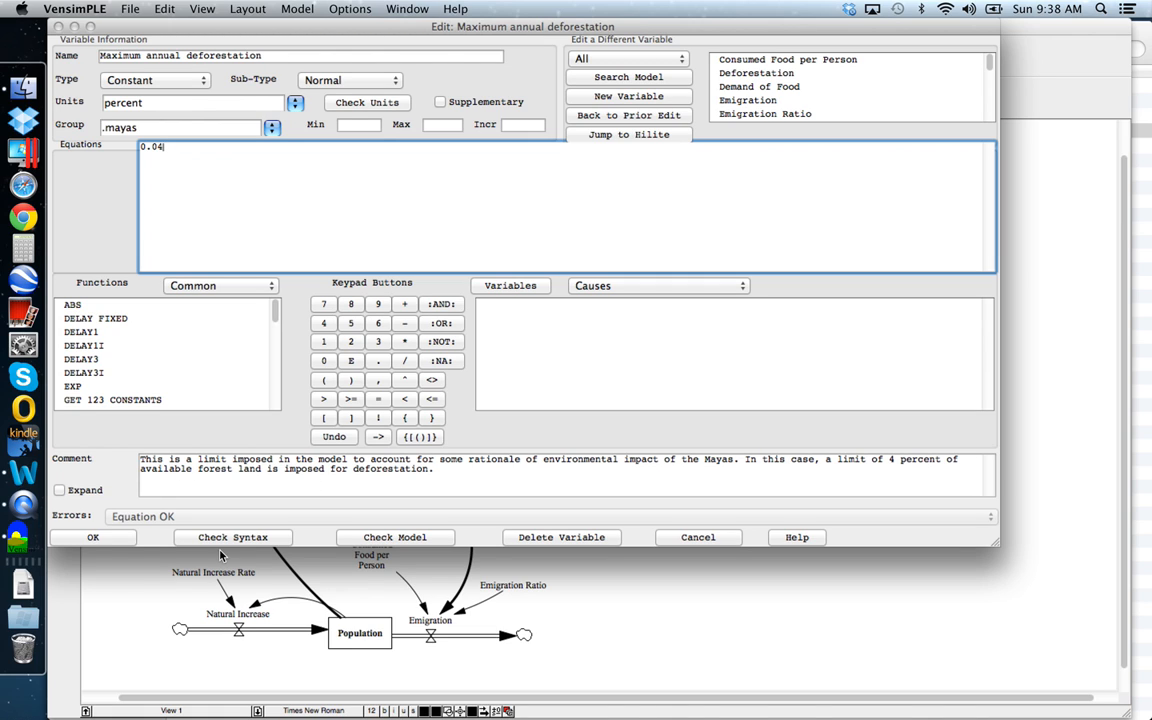
left_click(93, 538)
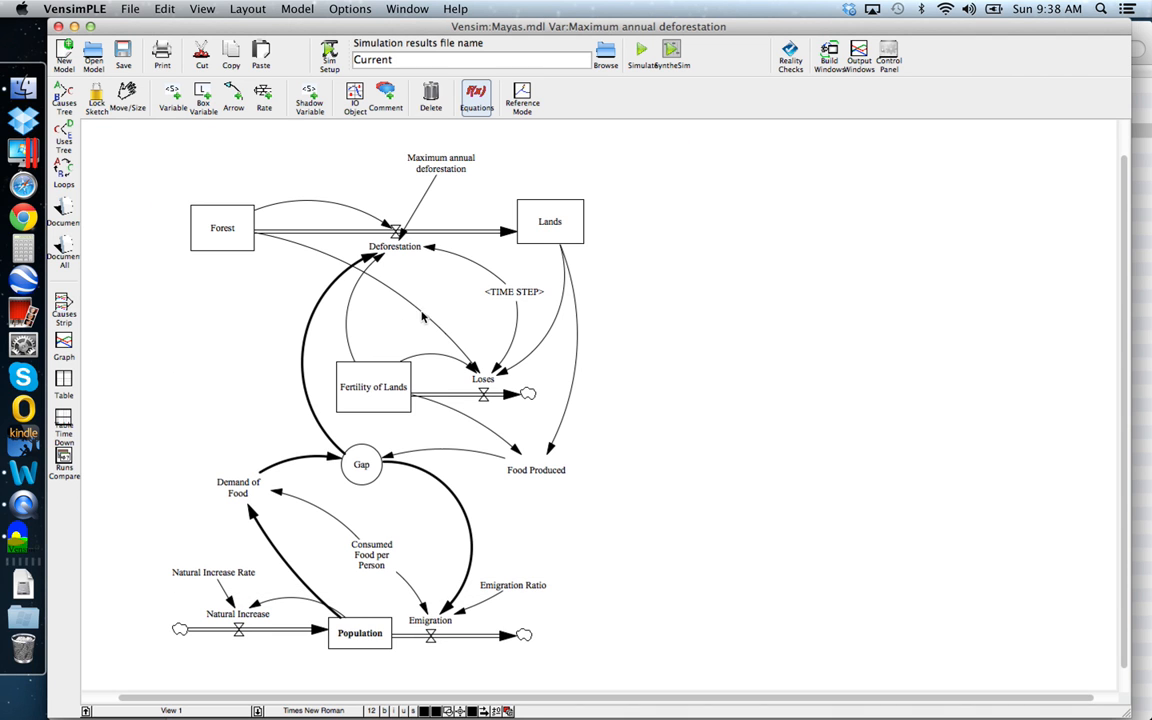
Reopen the Deforestation equation and compare its Forest*Maximum annual deforestation term with its Gap/MAX(Fertility of Lands,1) term, highlighting each.
left_click(405, 251)
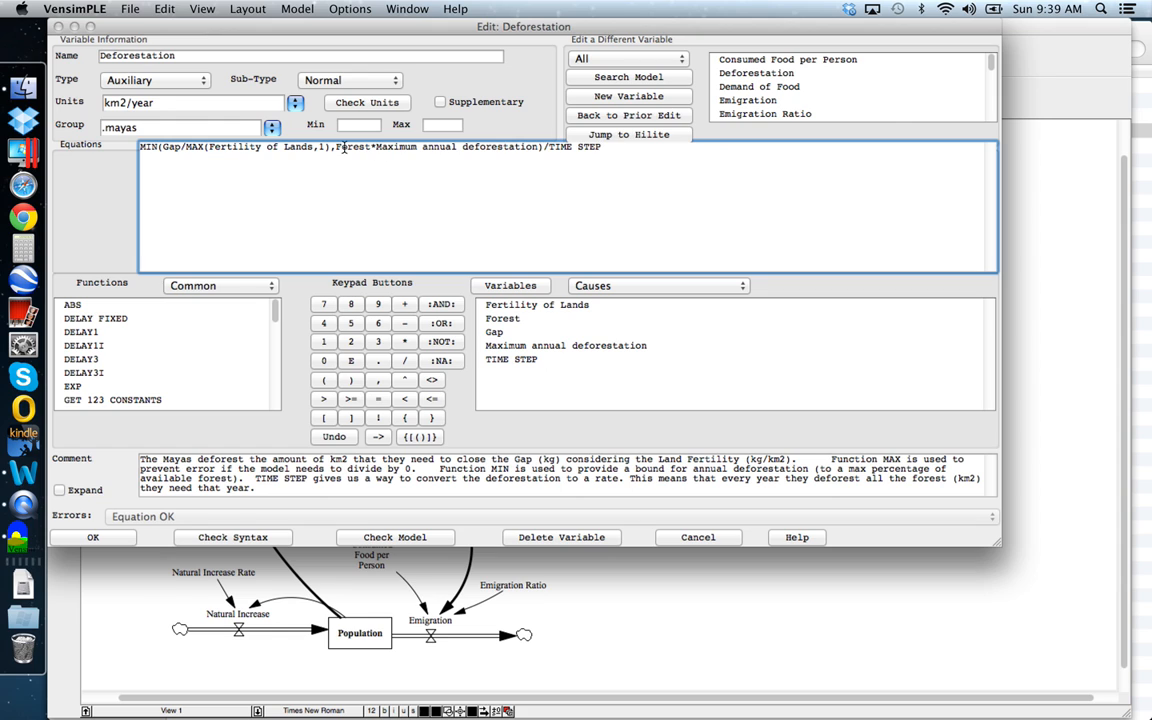
left_click_drag(337, 149, 537, 156)
key("Left")
left_click_drag(162, 148, 330, 148)
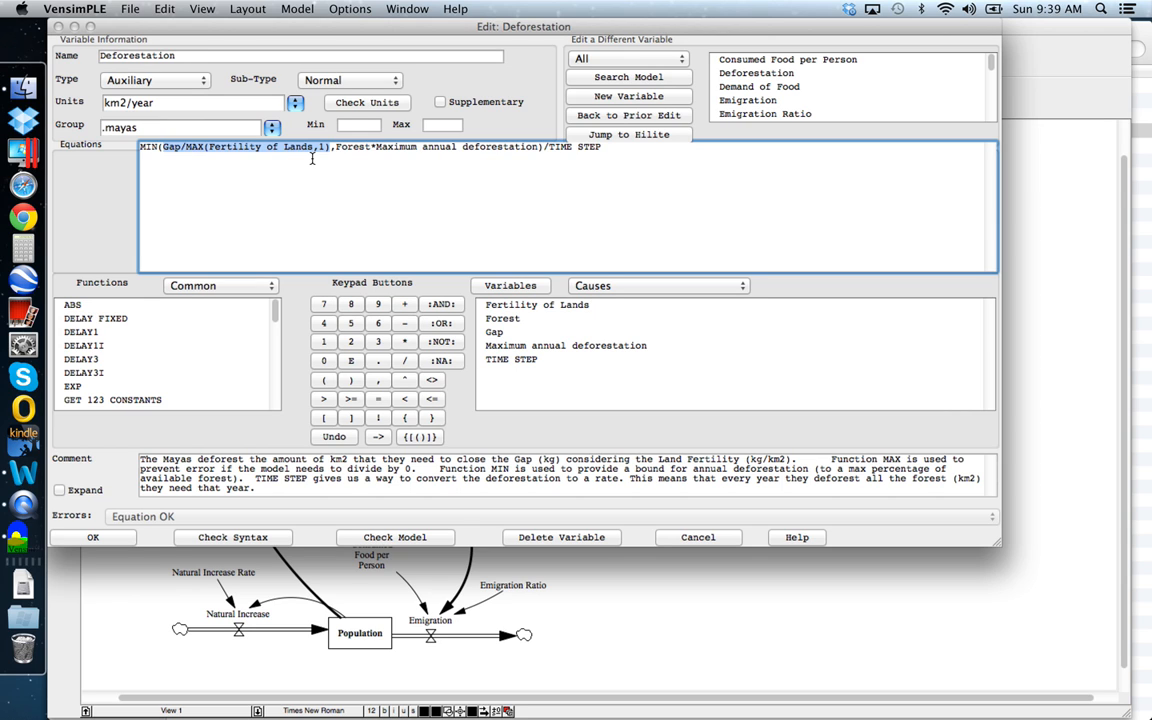
left_click(95, 537)
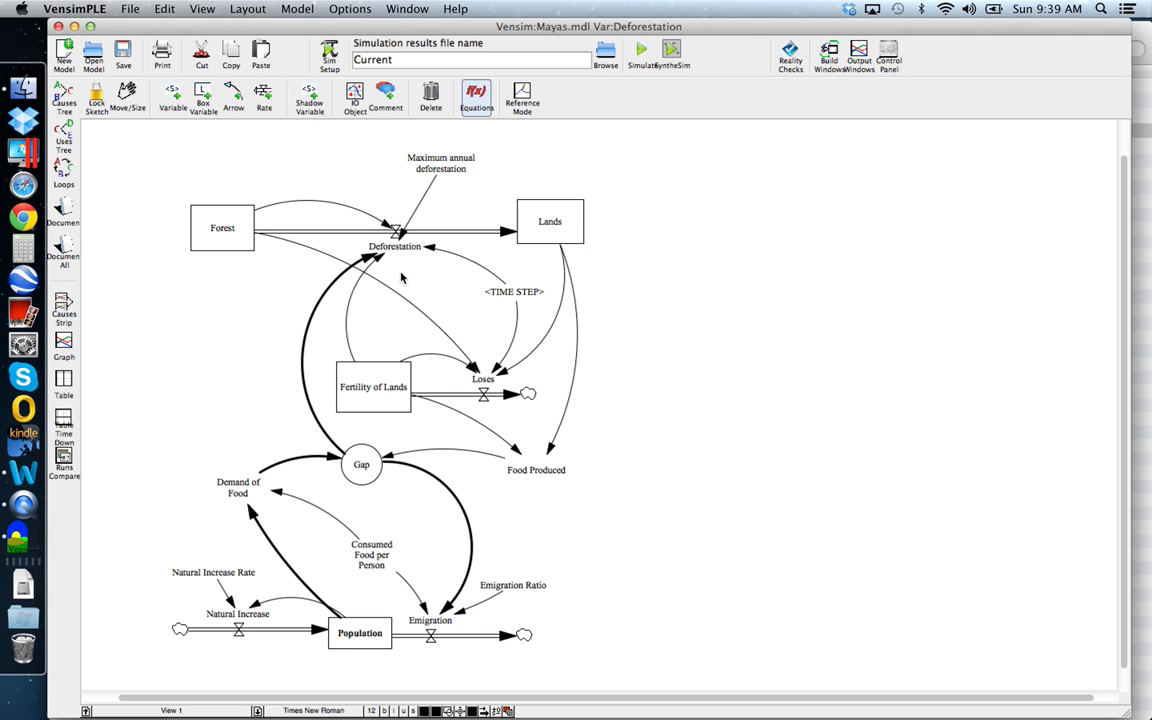
Review the Fertility of Lands level's equation, initial value and comment.
left_click(377, 392)
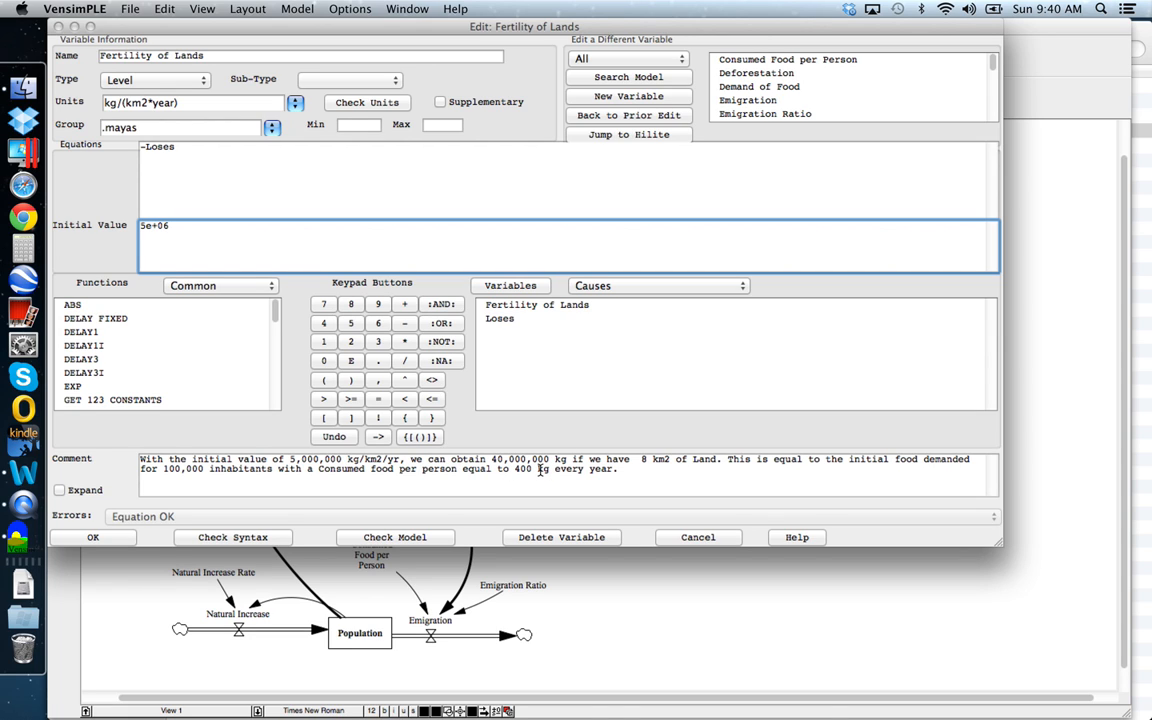
left_click(108, 543)
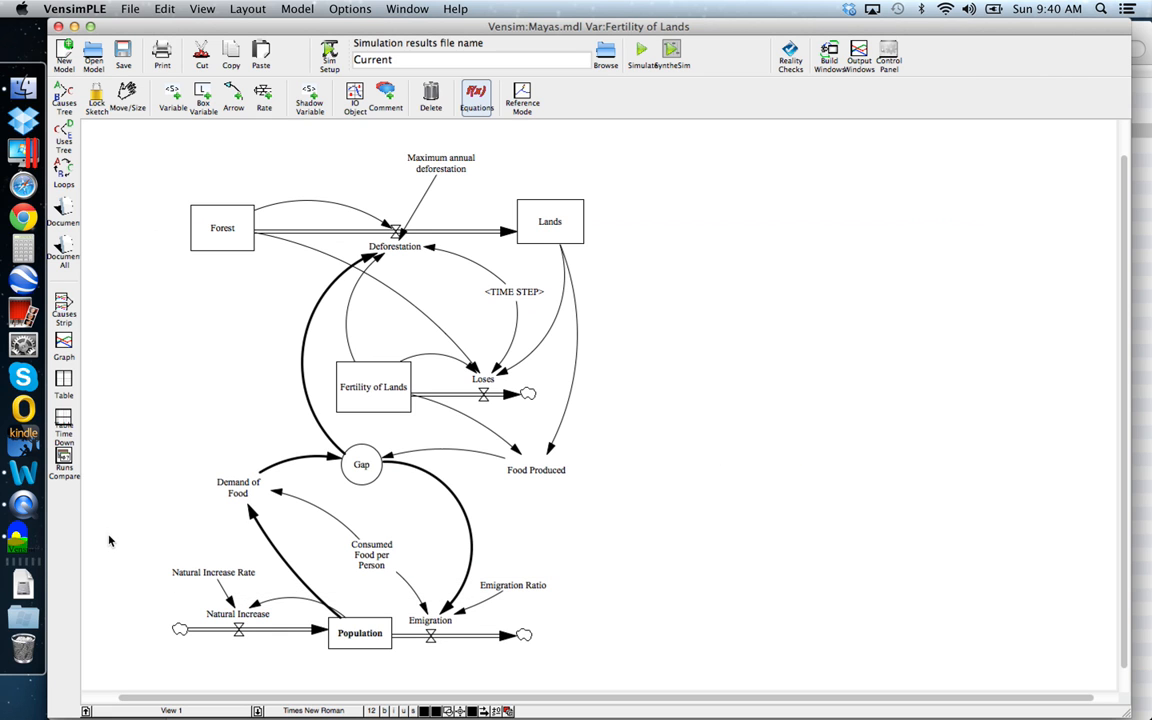
Examine the Loses equation, highlighting the Fertility of Lands, 1 and (Lands/Forest)^2 terms, and its comment on the 1.9 exponent.
left_click(484, 384)
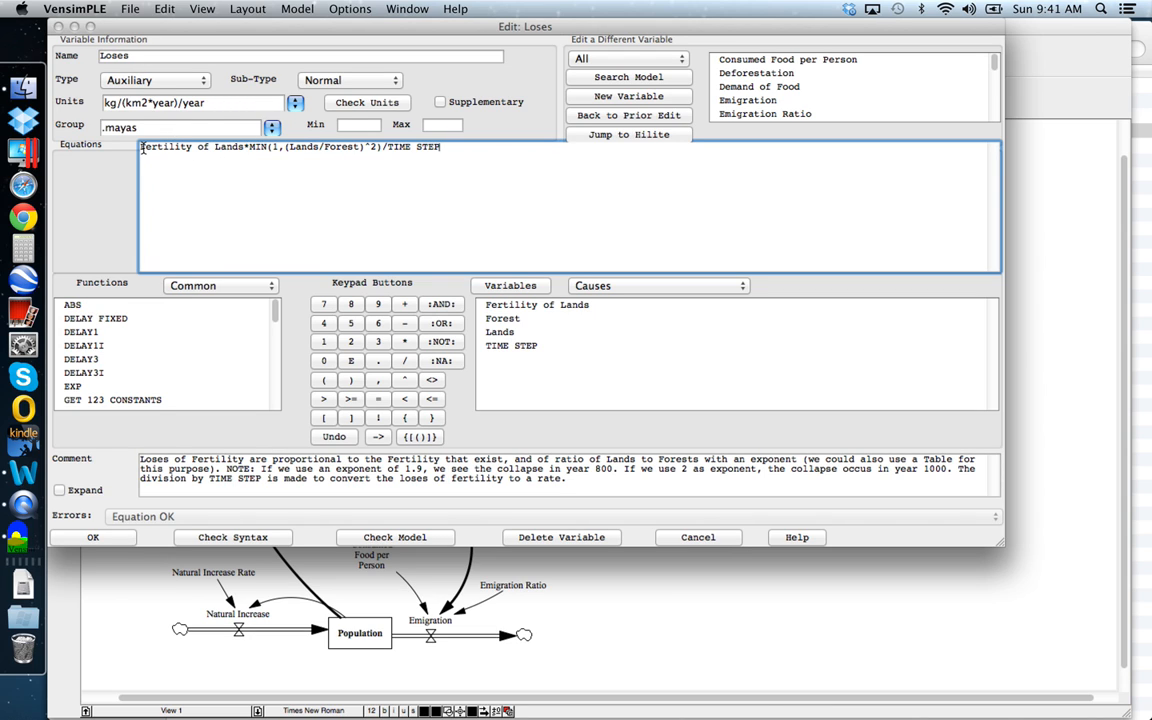
left_click_drag(141, 148, 241, 149)
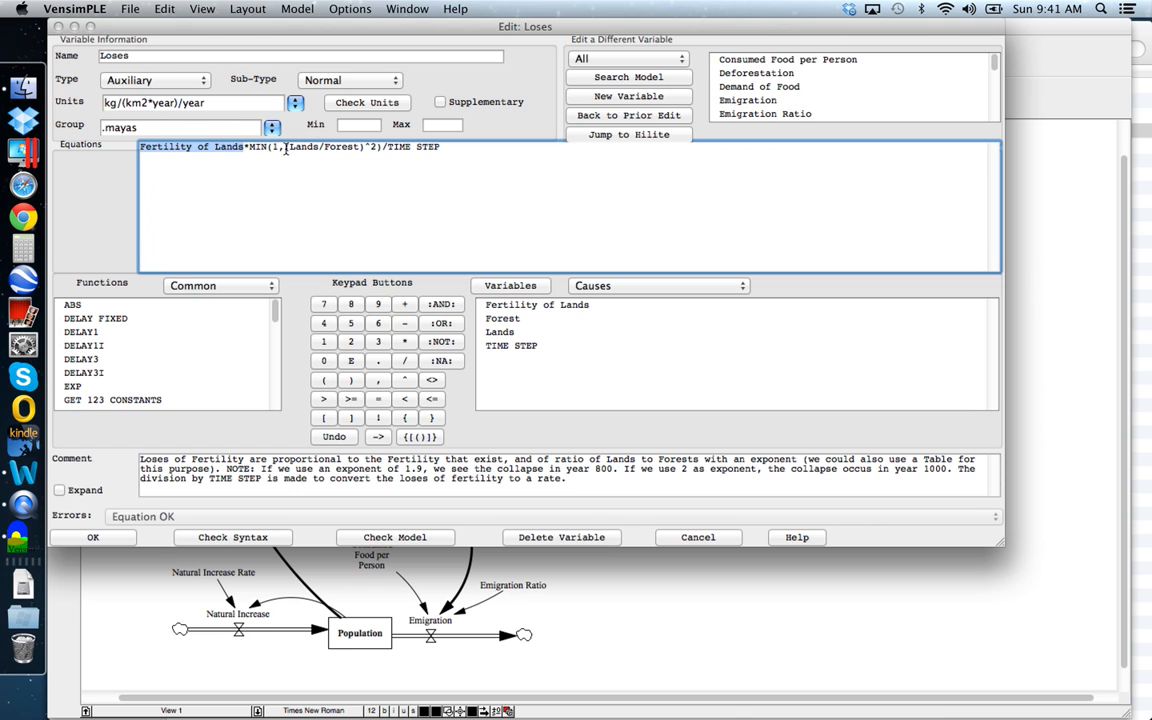
double_click(274, 148)
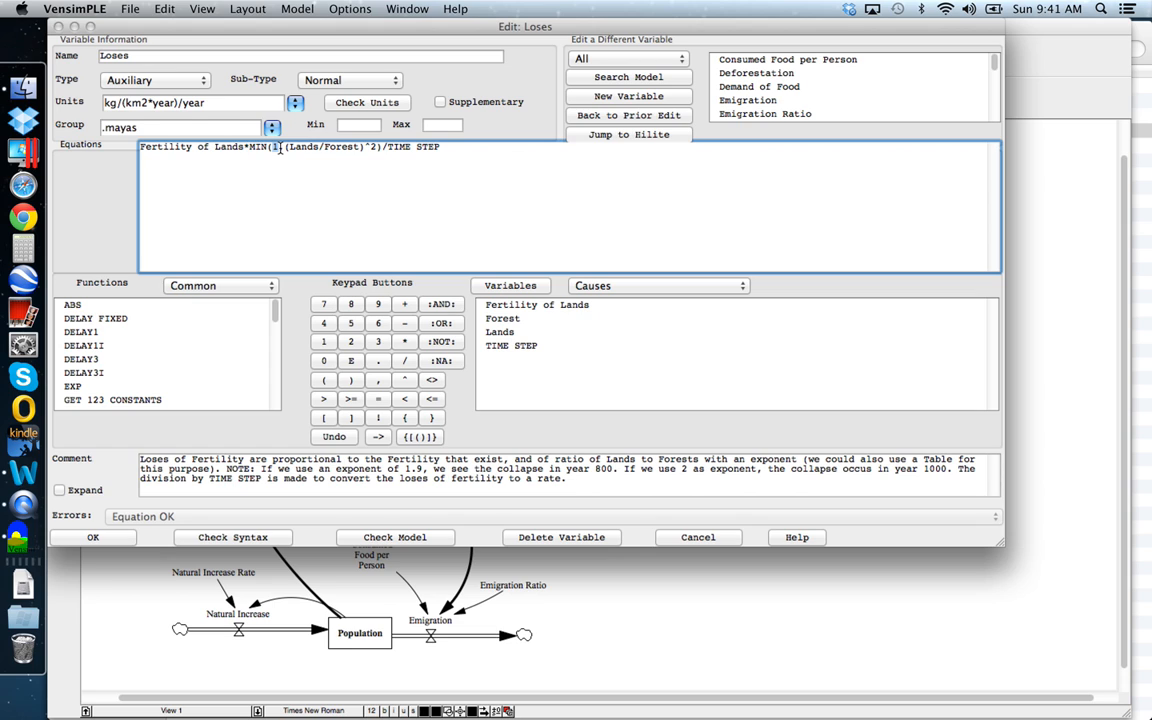
left_click(291, 150)
left_click_drag(287, 150, 376, 150)
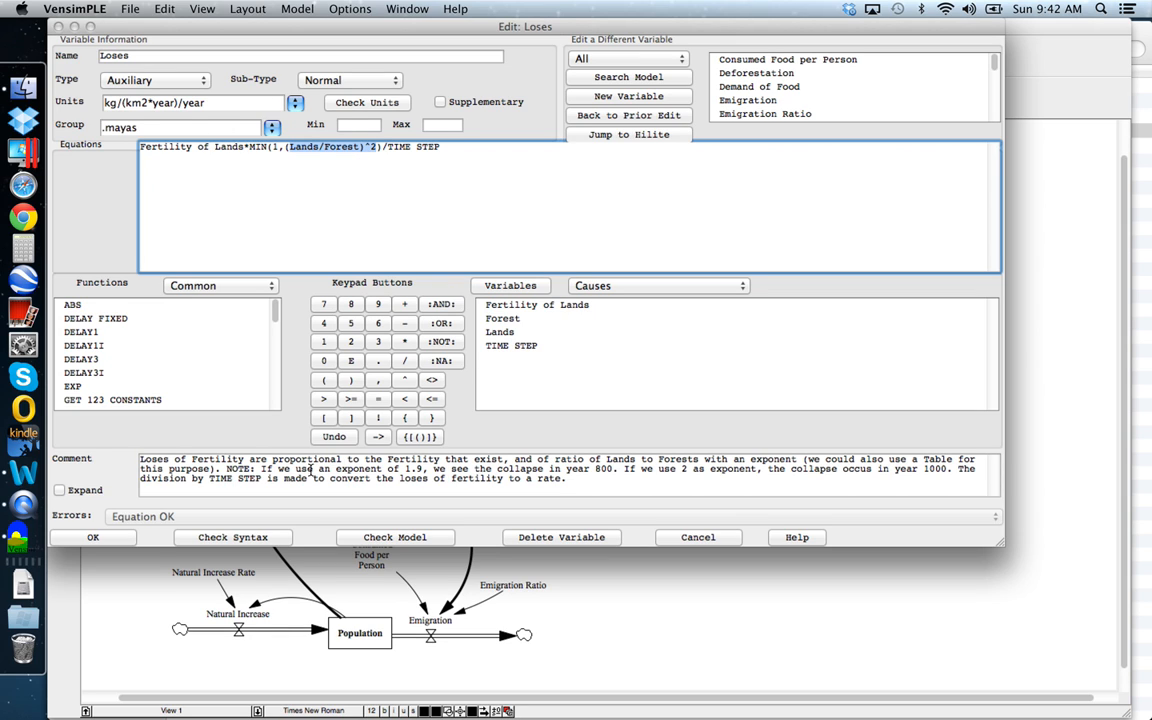
double_click(412, 469)
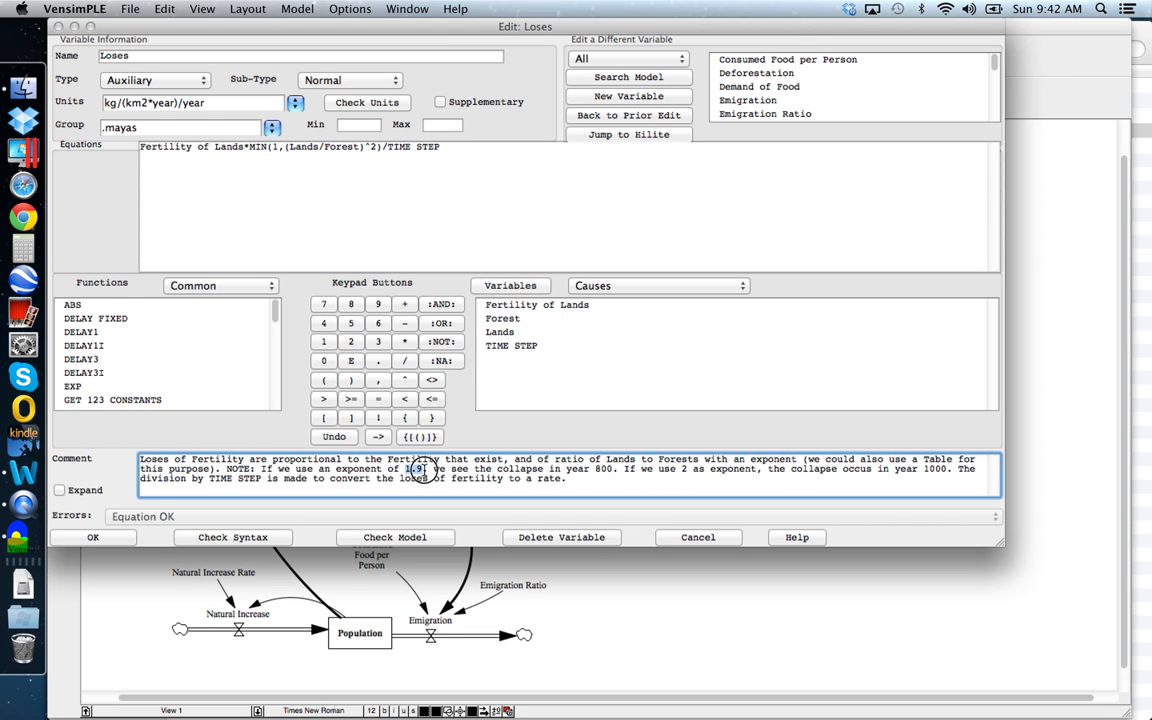
double_click(606, 469)
left_click(100, 538)
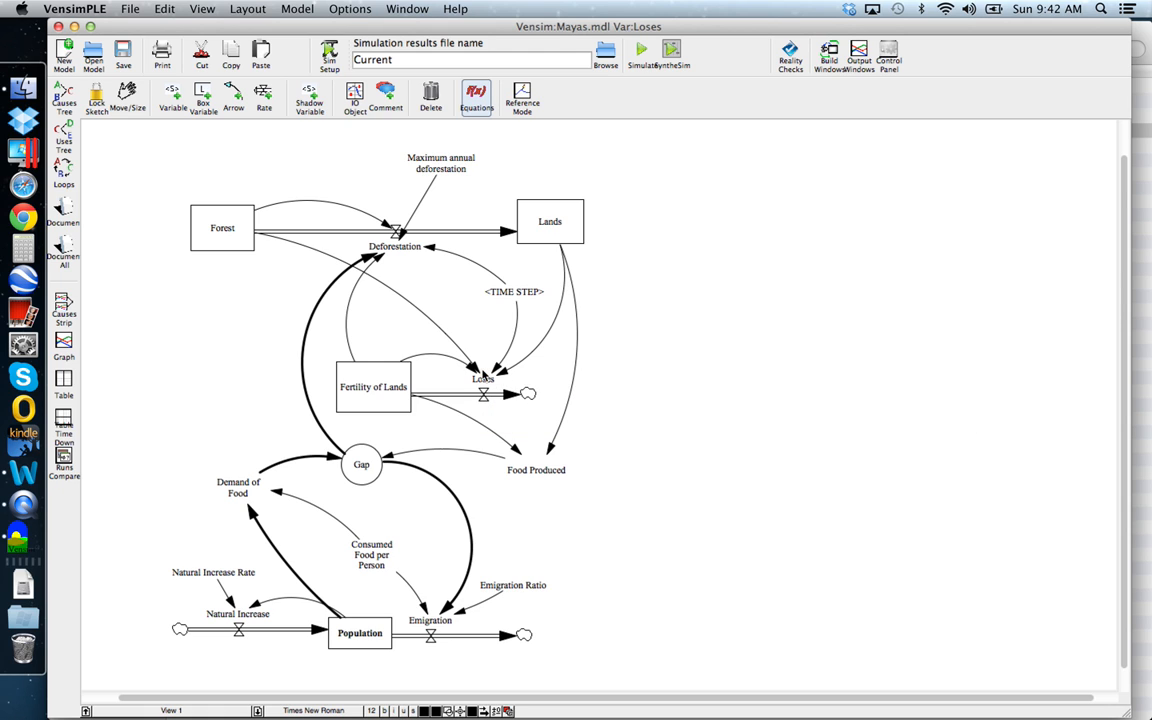
Review the Food Produced equation, highlighting its Lands and Fertility of Lands factors.
left_click(541, 476)
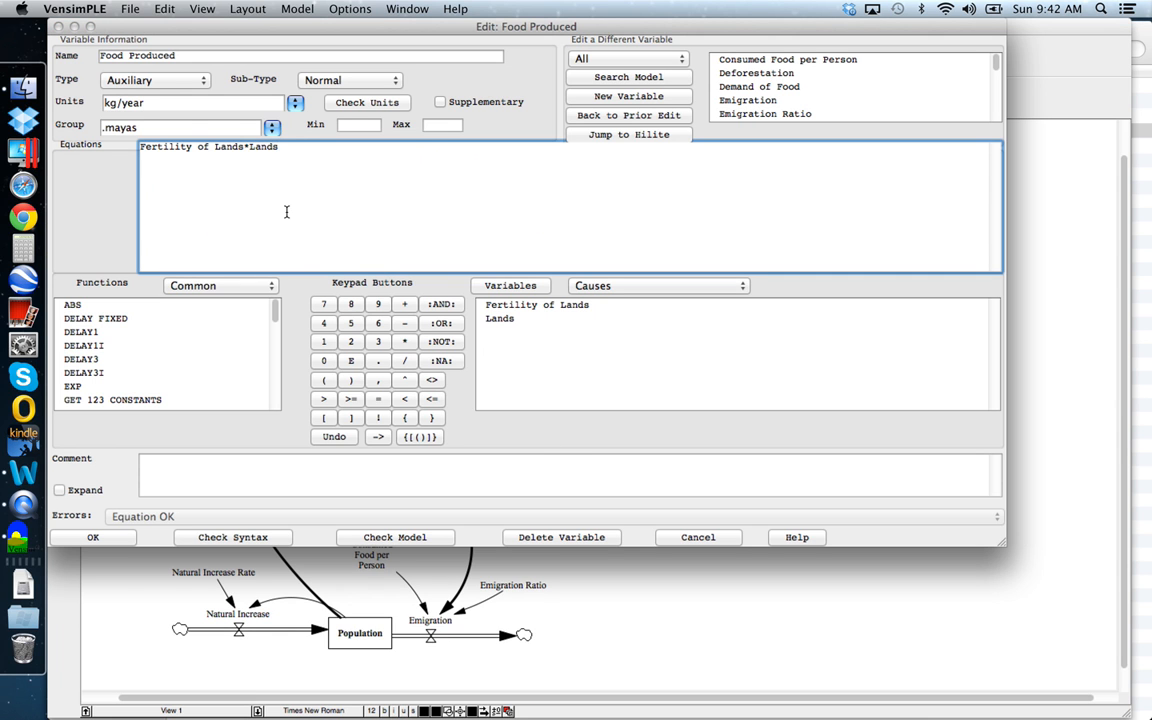
double_click(253, 147)
left_click_drag(141, 152, 232, 149)
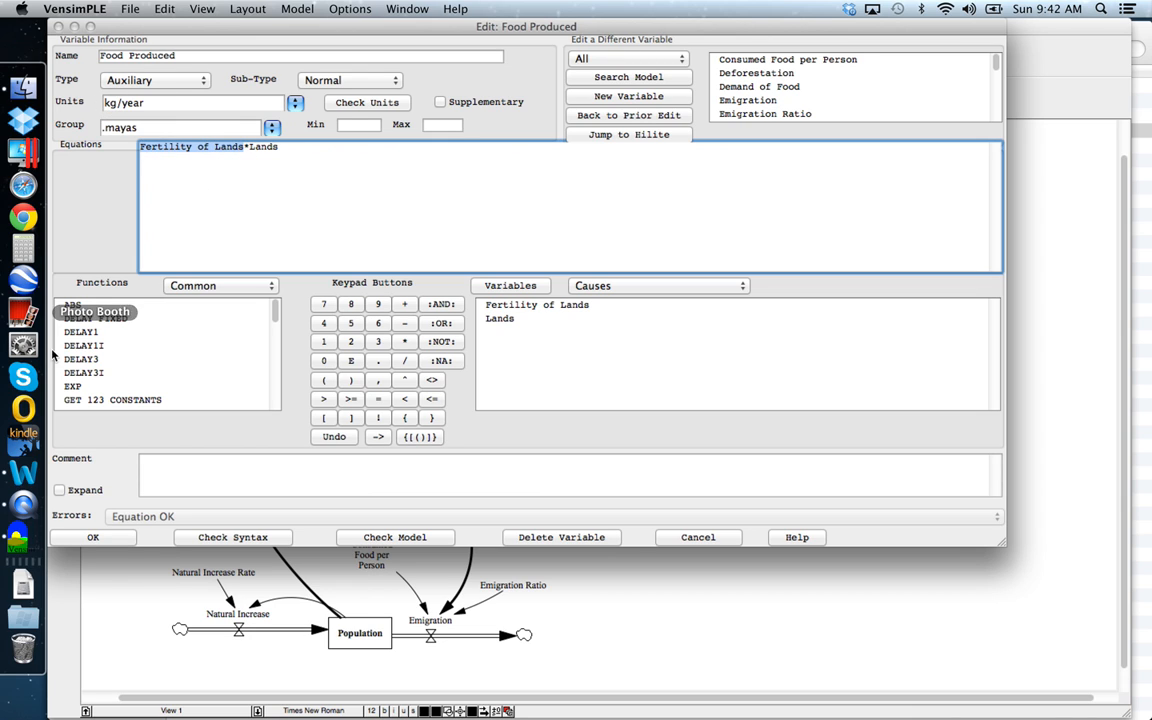
left_click(95, 537)
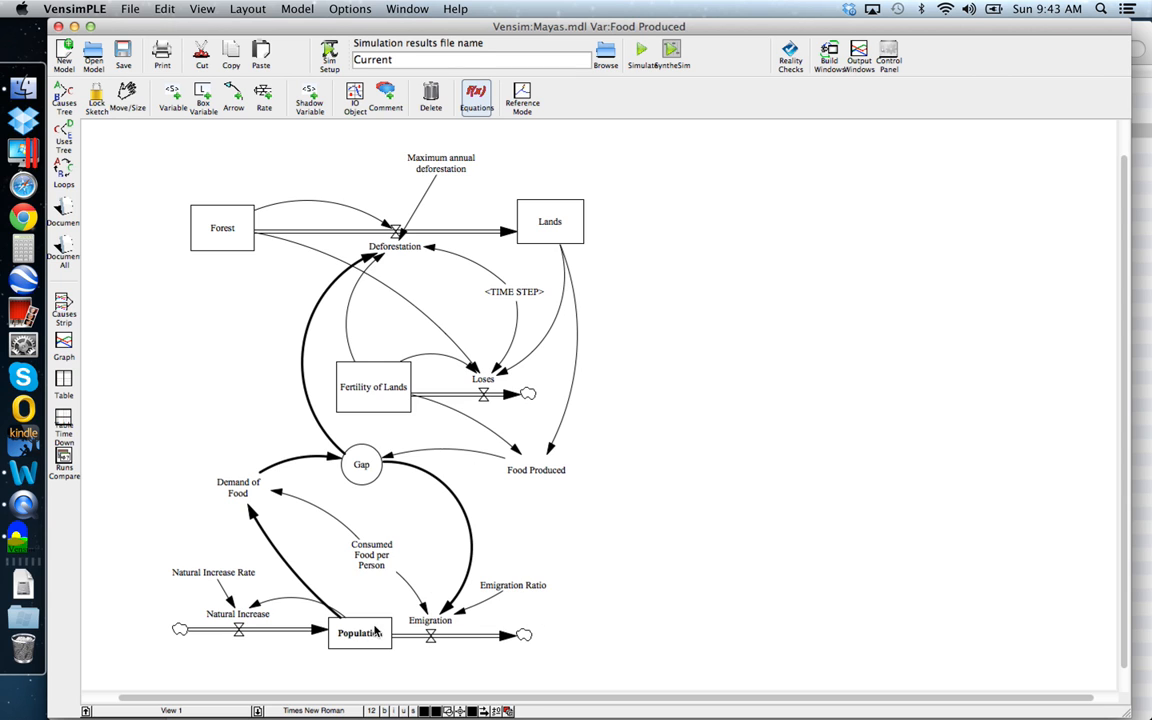
Examine the comments of the diagram's main variables, including the initial-value notes for Forest and Lands.
mouse_move(361, 640)
mouse_move(255, 488)
mouse_move(243, 208)
mouse_move(564, 208)
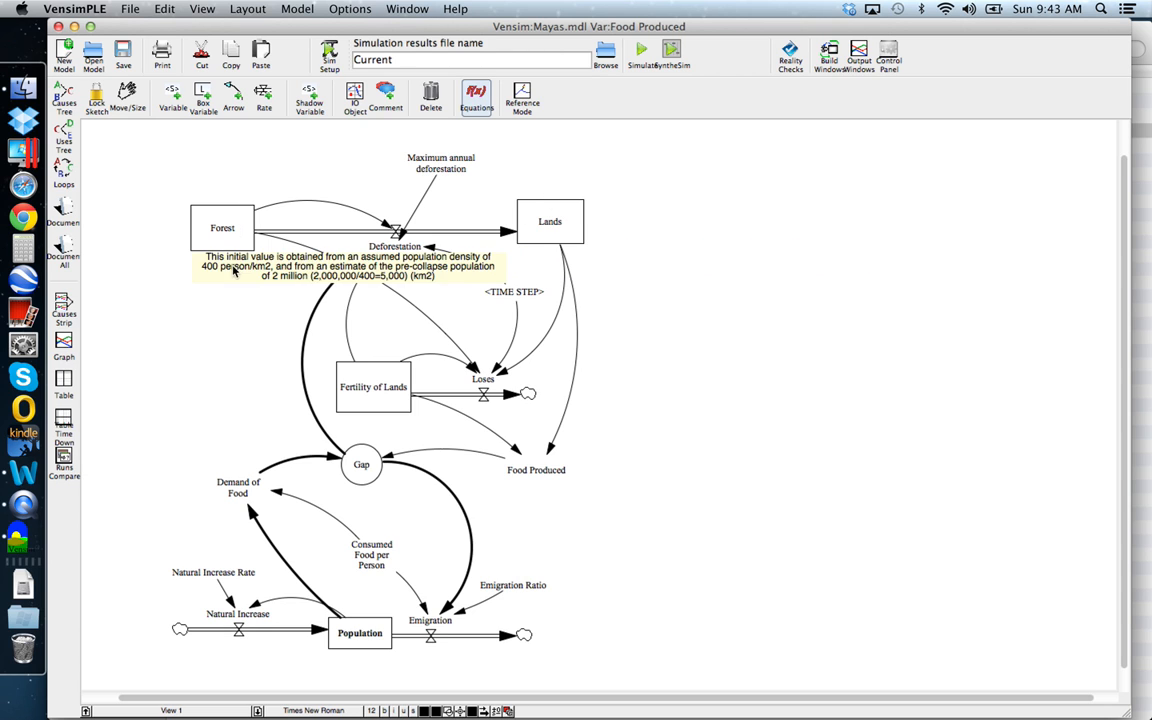
mouse_move(415, 388)
mouse_move(446, 240)
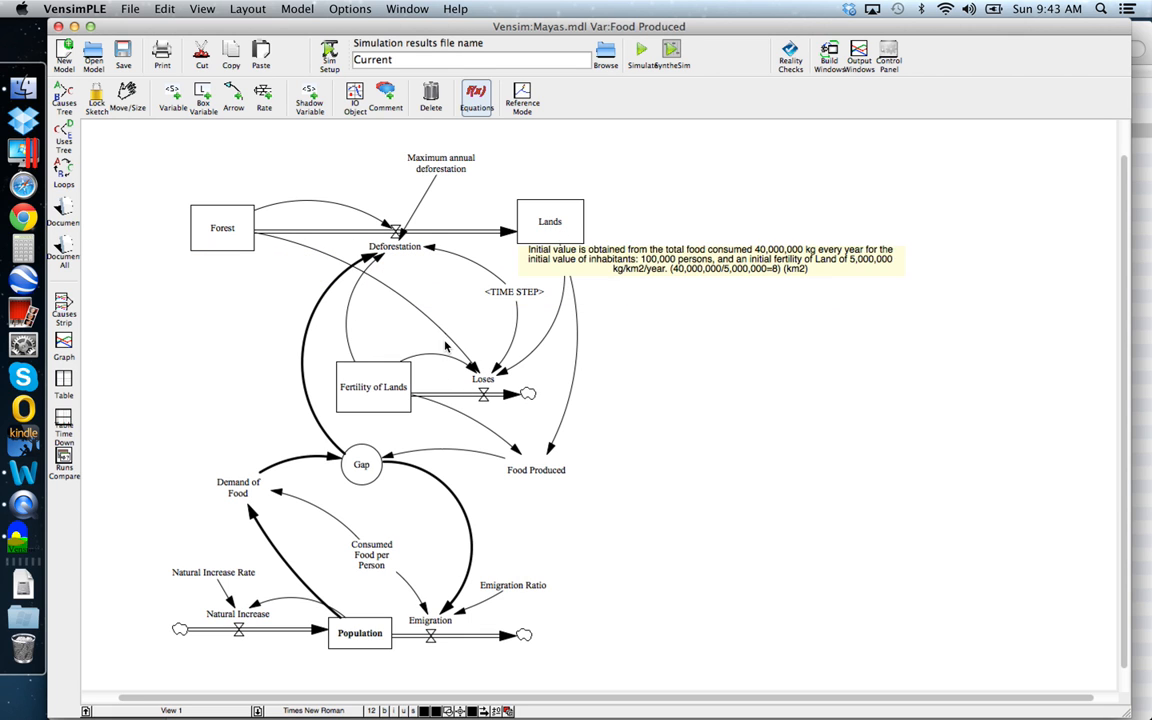
mouse_move(378, 381)
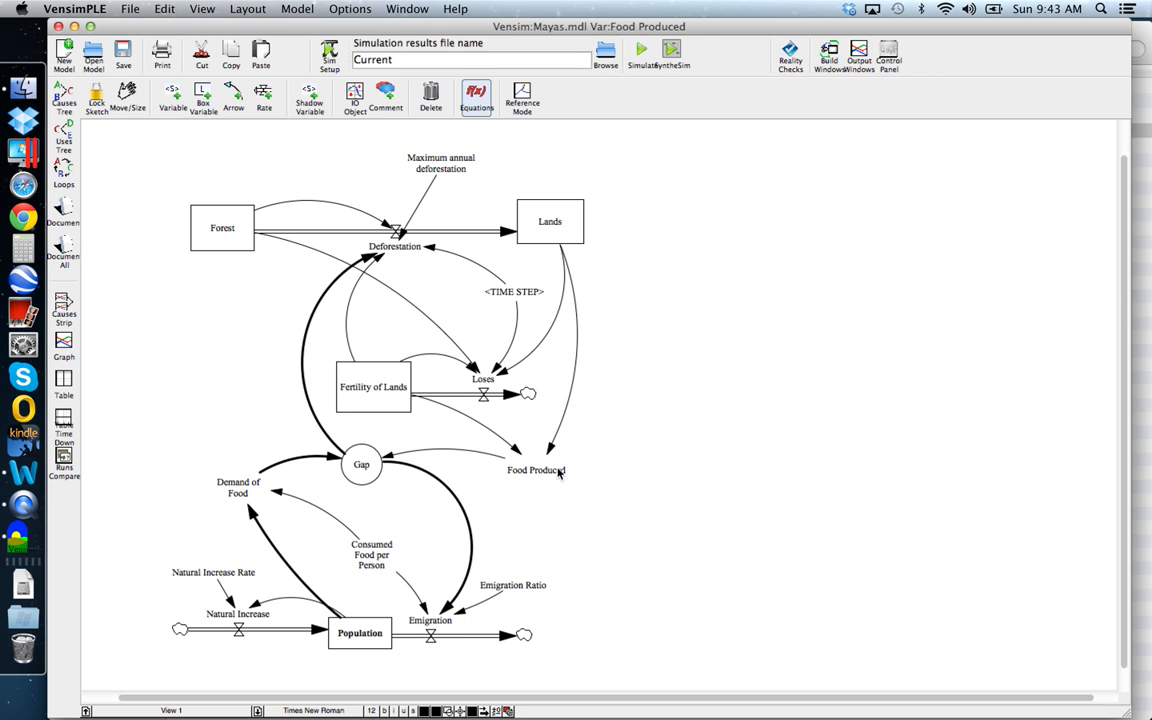
mouse_move(560, 470)
mouse_move(311, 494)
Simulate the model and plot the Population graph, placing it in the empty area beside the diagram.
left_click(815, 220)
left_click(641, 52)
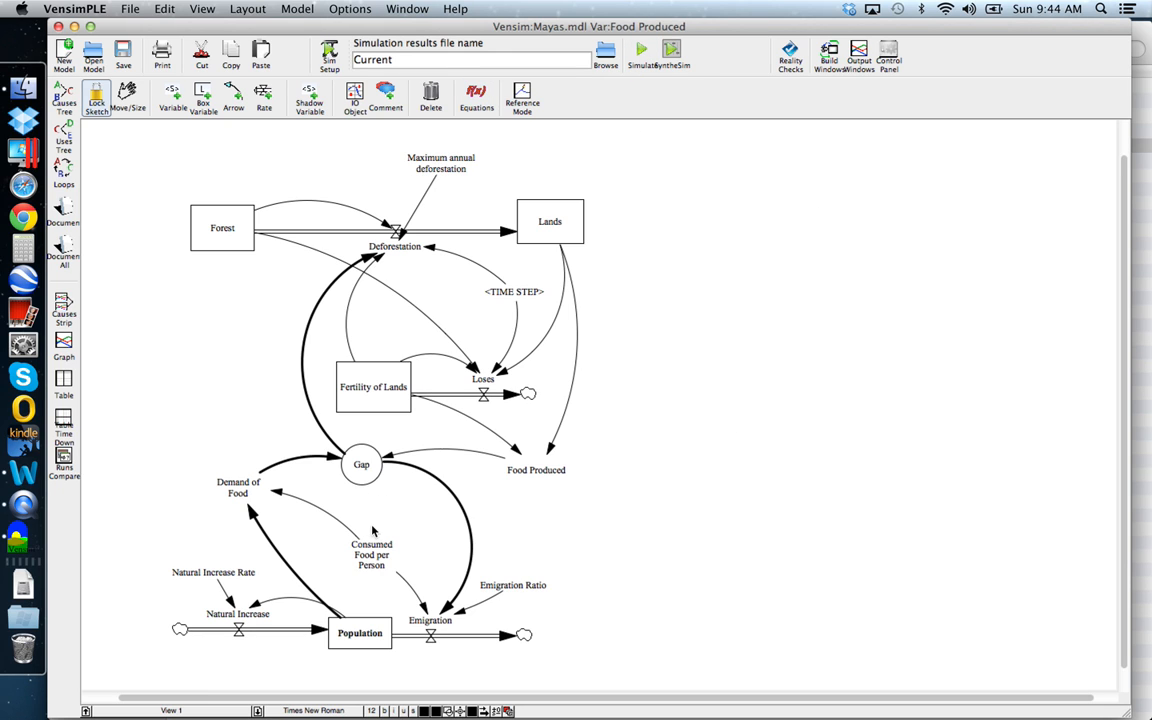
left_click(372, 634)
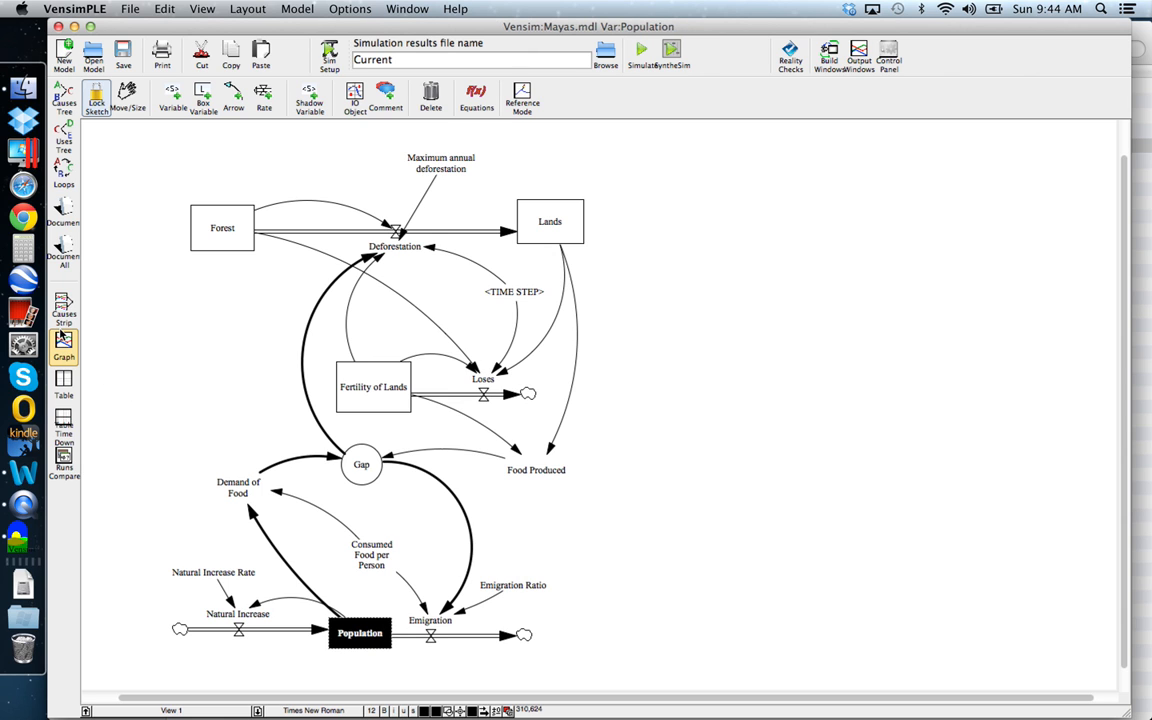
left_click(64, 348)
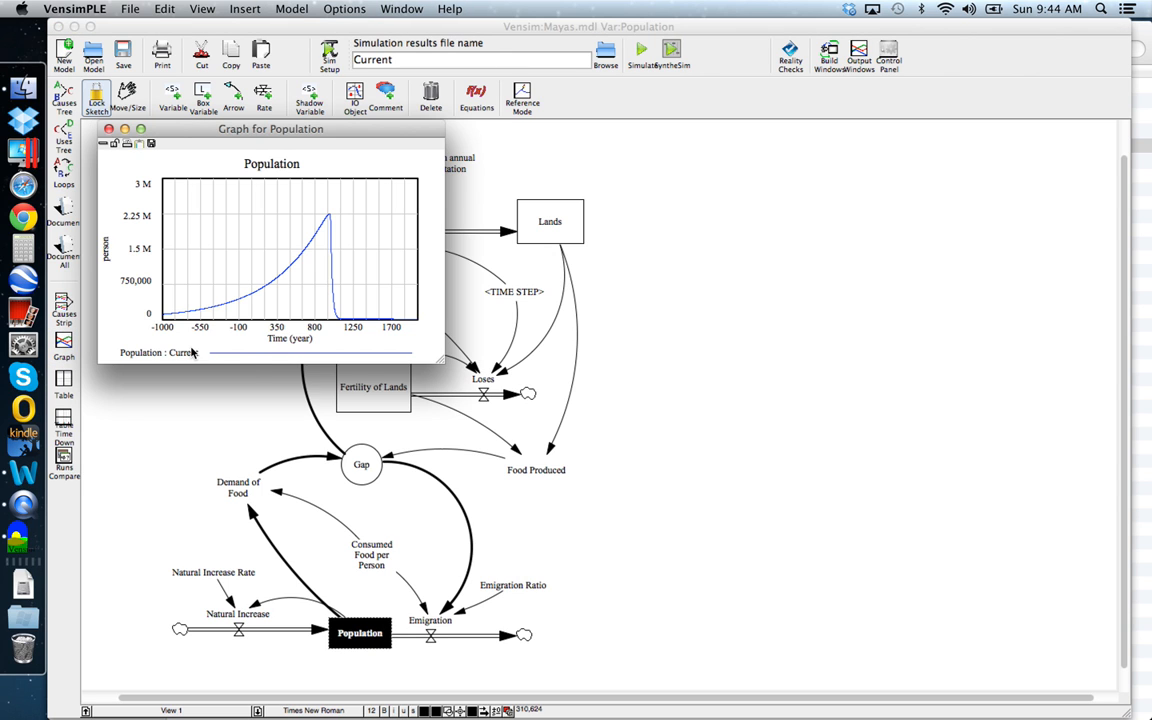
left_click_drag(512, 170, 1003, 134)
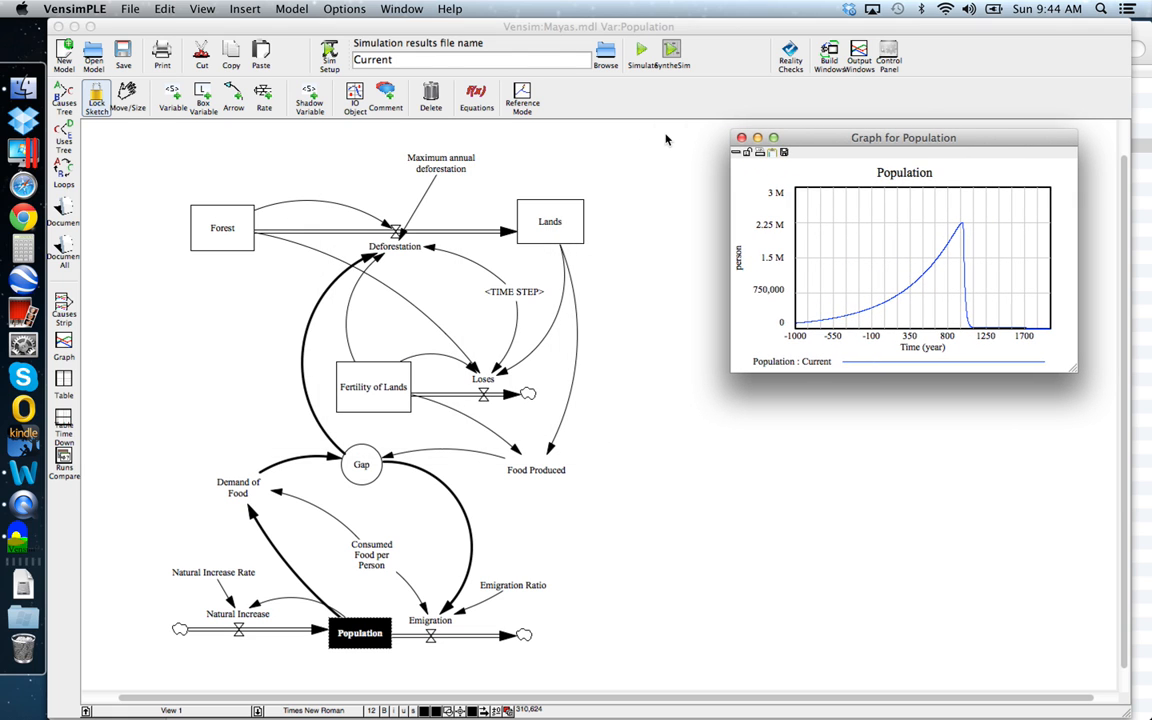
Display the saved custom graph GRAPH and enlarge it beside the diagram to compare Population, Fertility of Lands and Forest.
left_click(887, 60)
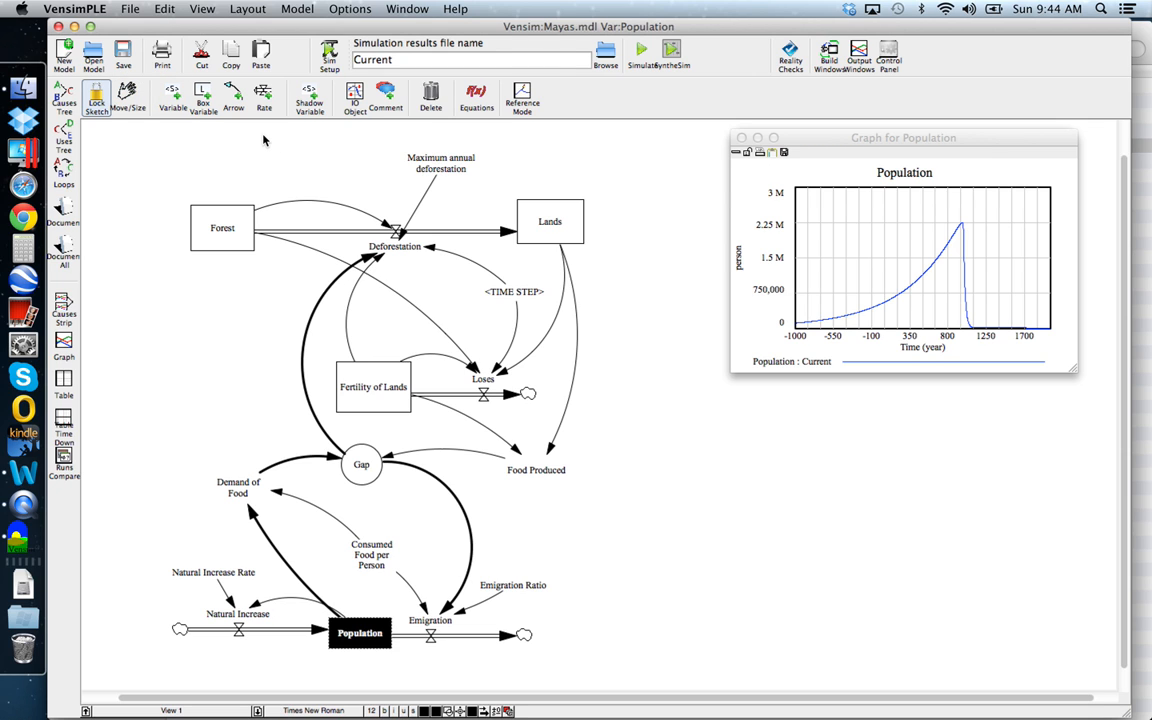
left_click(890, 55)
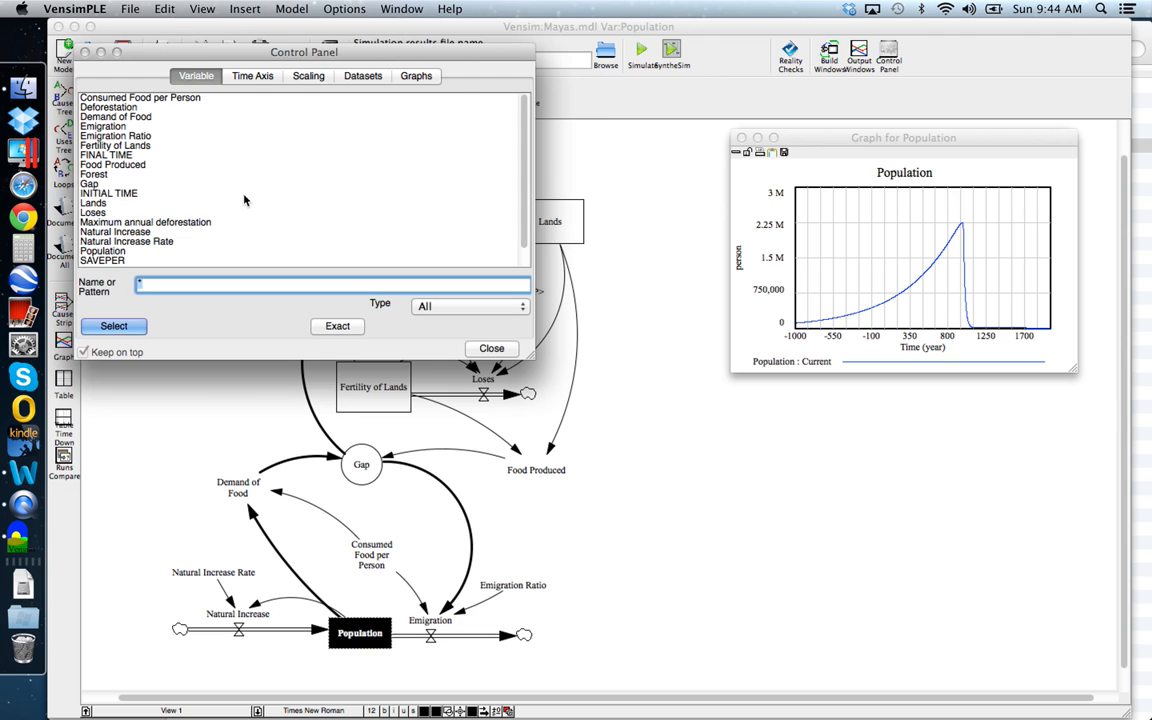
left_click(436, 78)
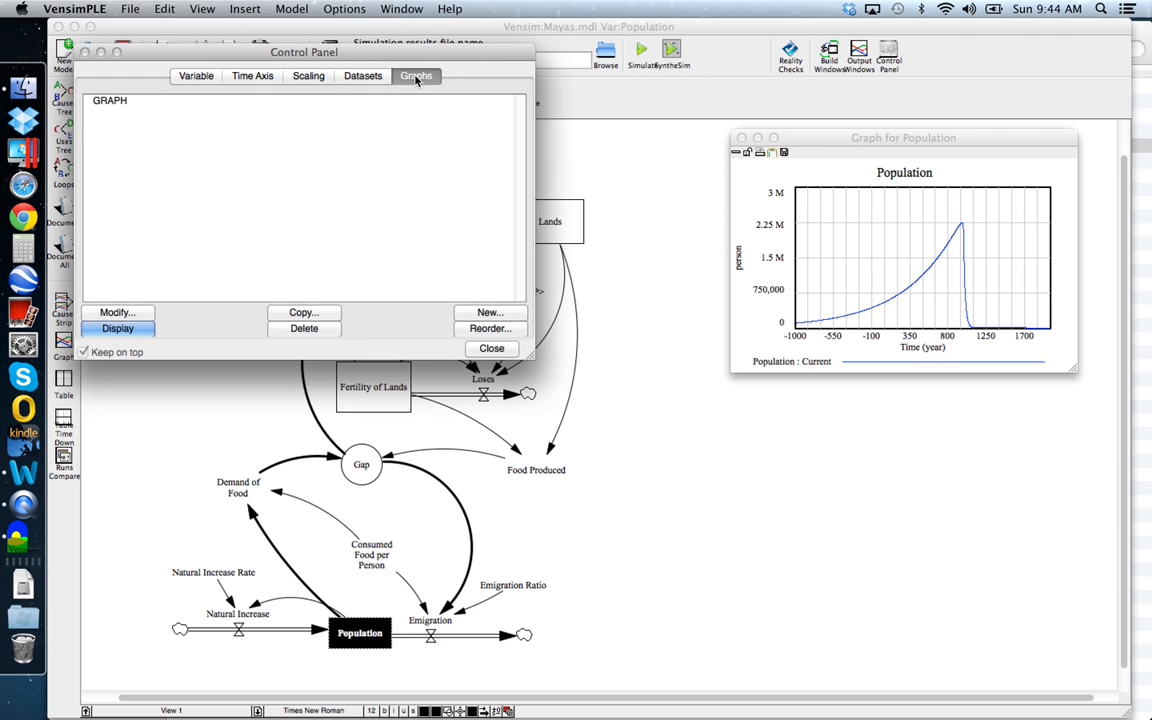
left_click(103, 104)
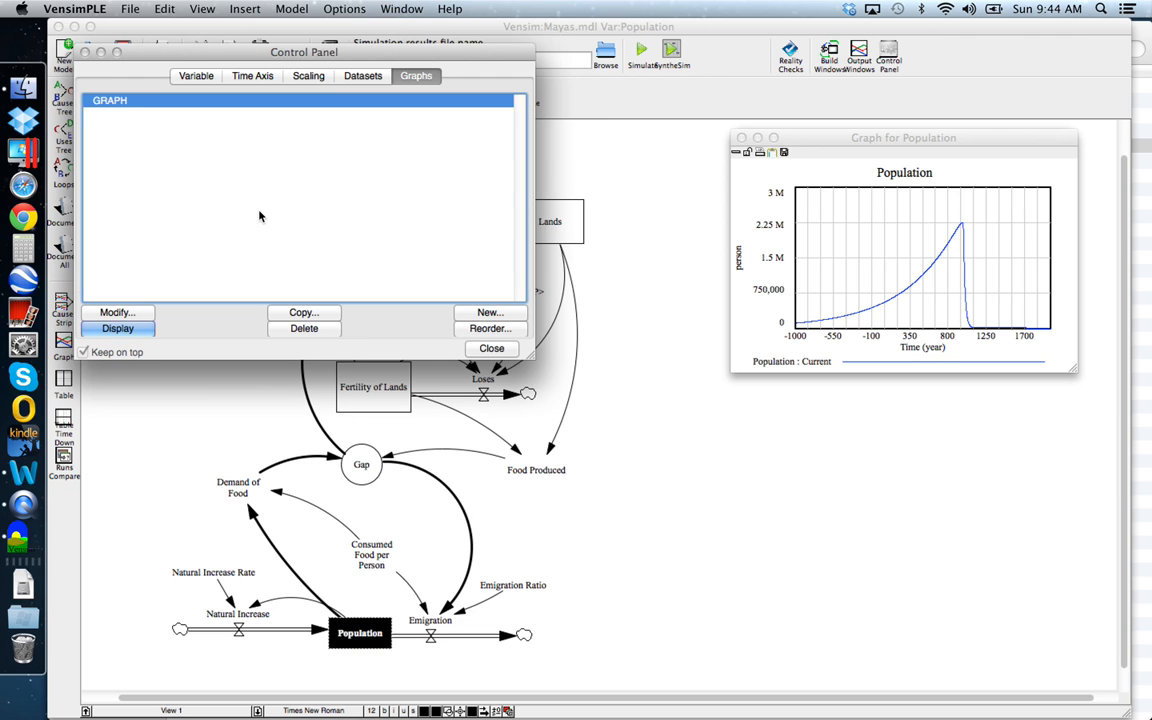
left_click(146, 330)
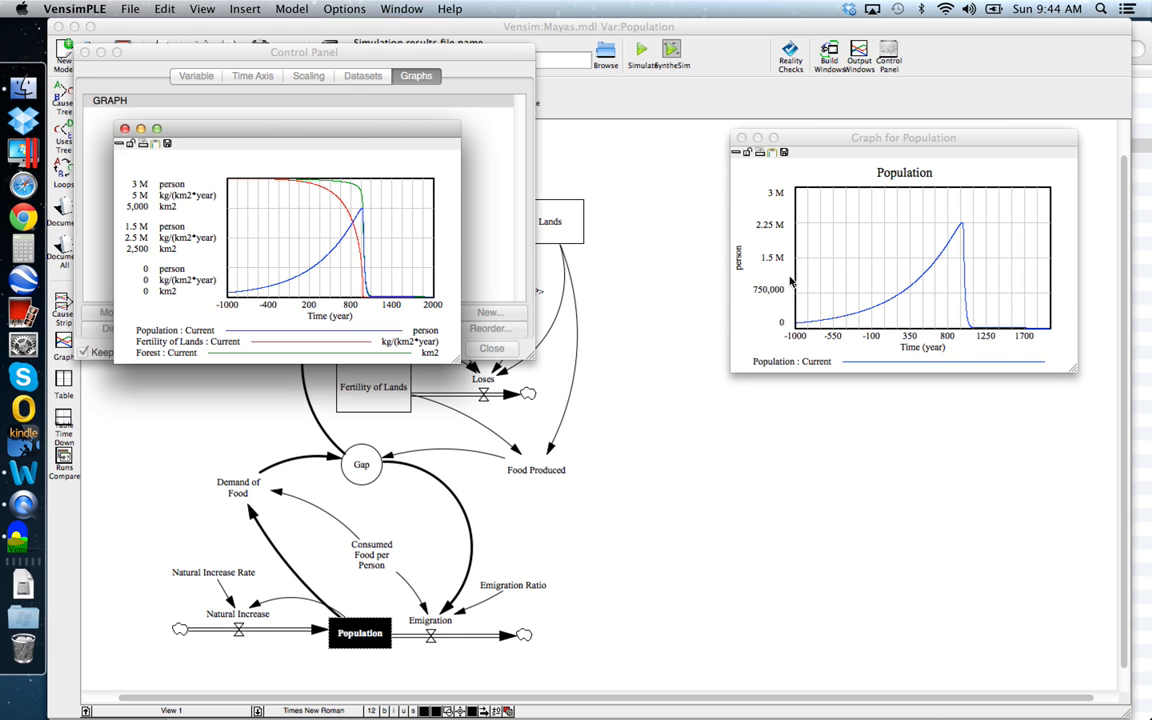
left_click_drag(312, 133, 882, 178)
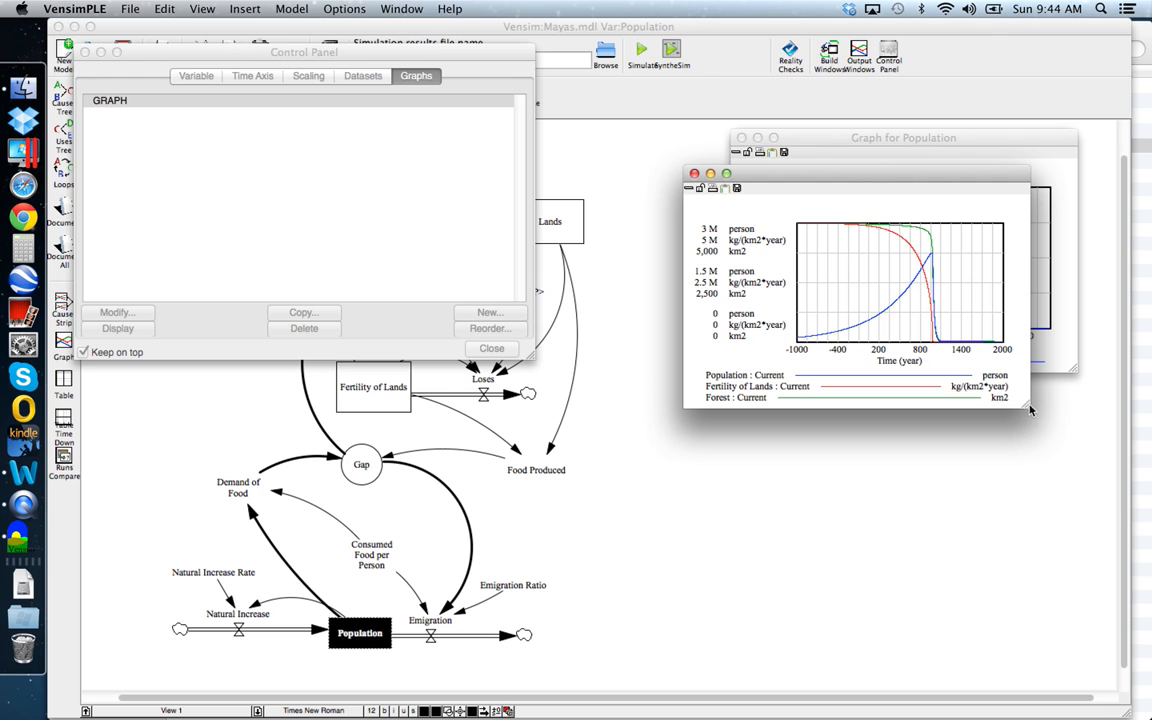
left_click_drag(1031, 410, 1087, 458)
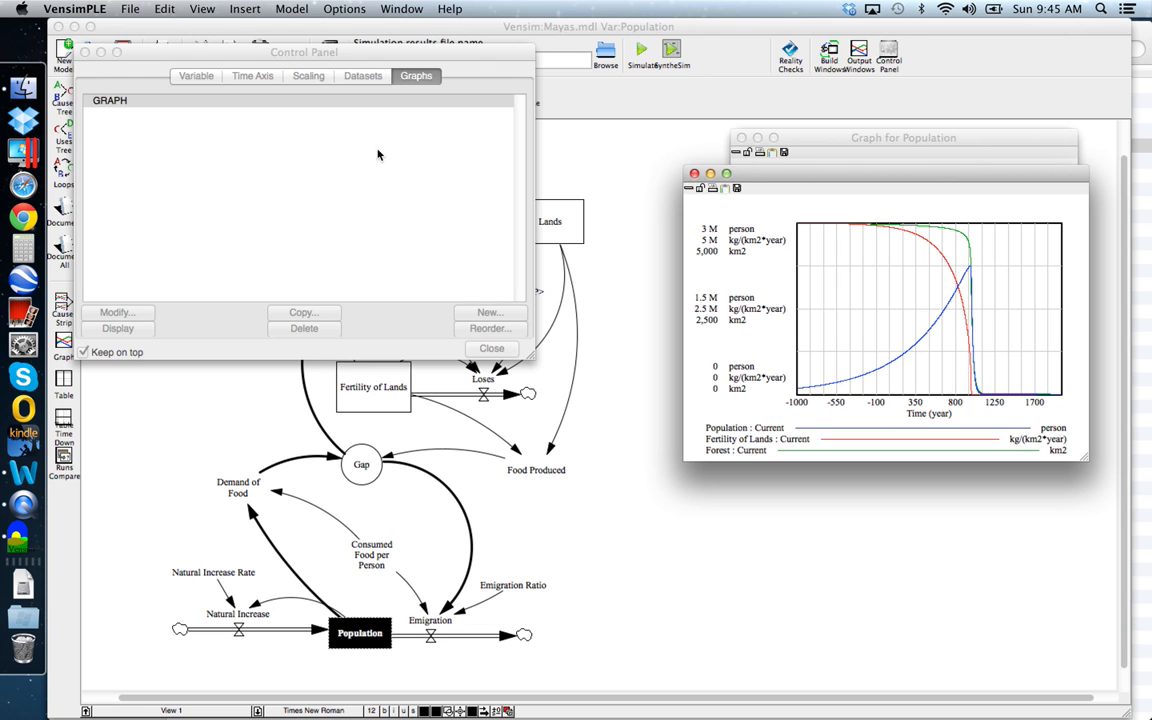
Close the Control Panel, the custom graph and the Population graph.
left_click(457, 253)
left_click(482, 349)
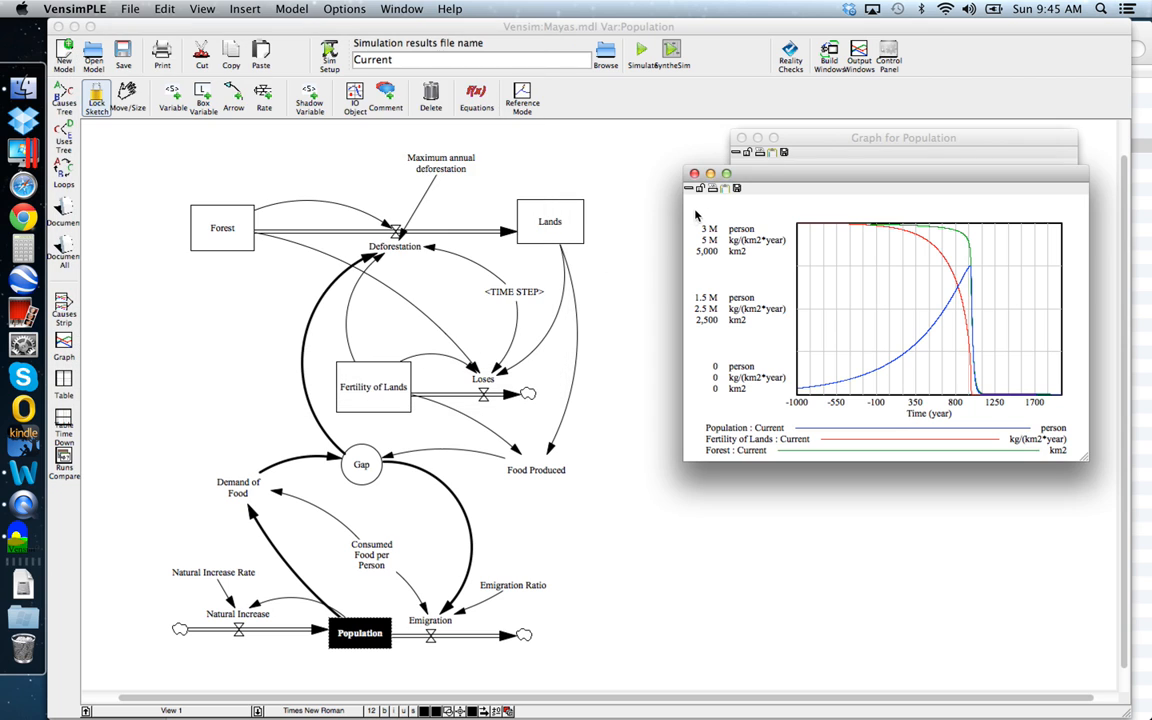
left_click(694, 173)
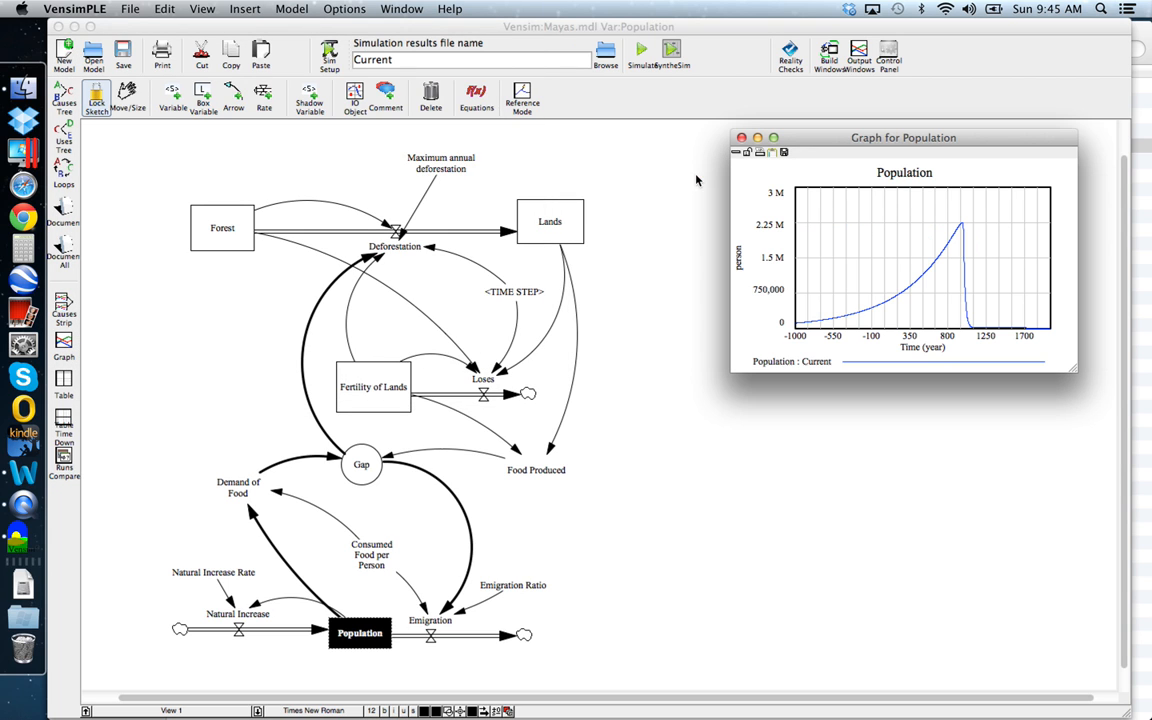
left_click(741, 137)
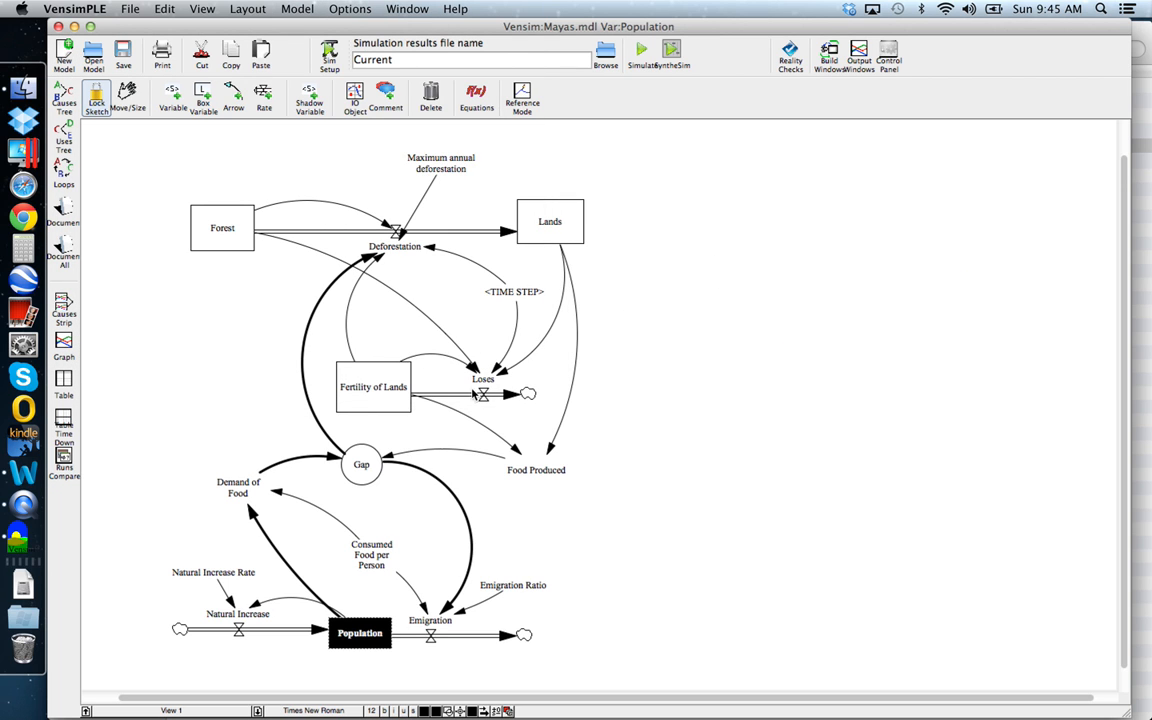